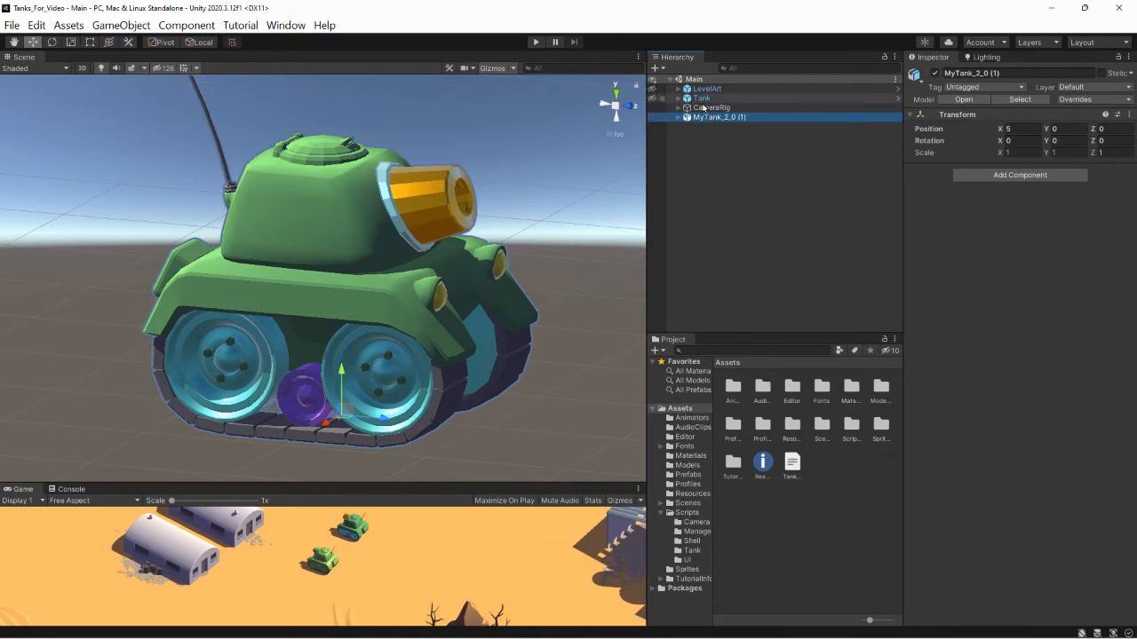
Open the Prefabs asset folder and check the scene Tank's components and prefab overrides.
click(701, 98)
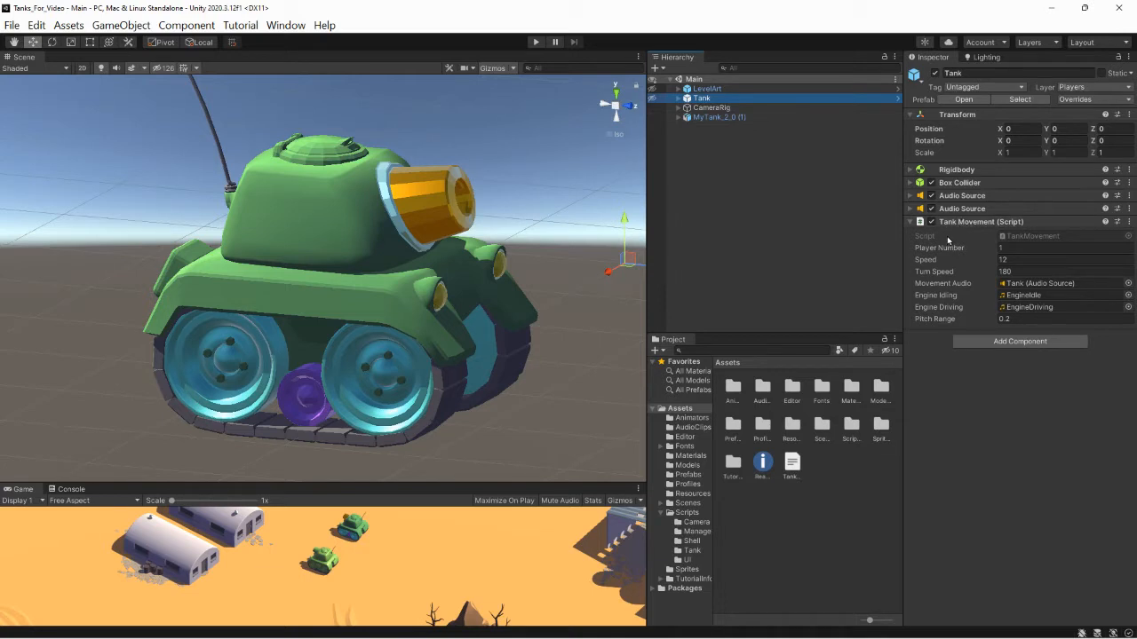
click(685, 475)
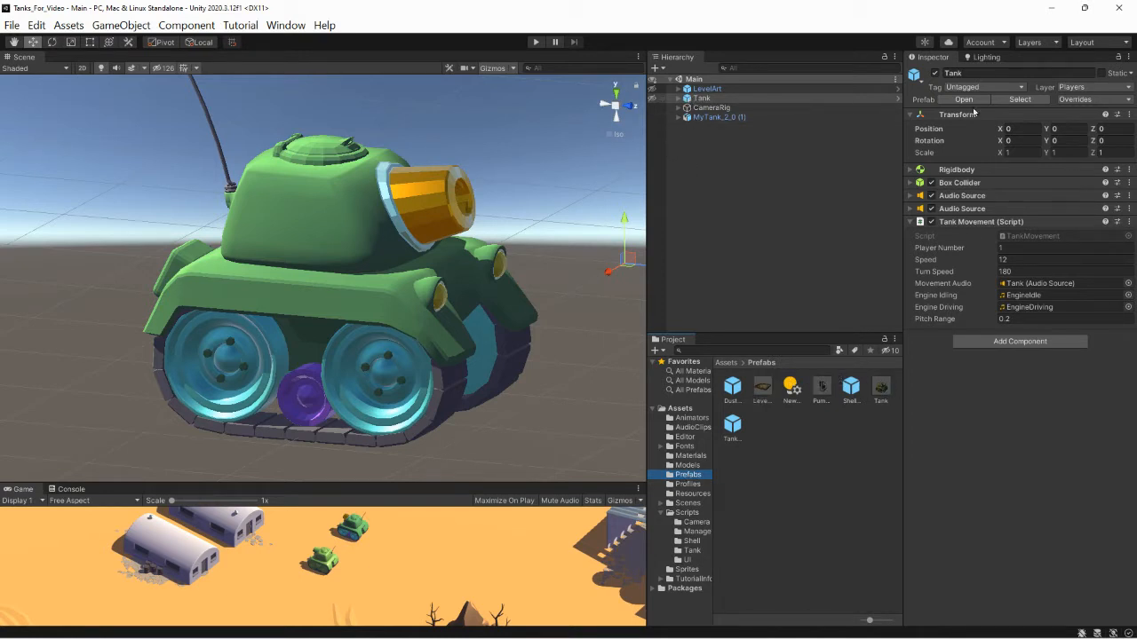
click(1115, 100)
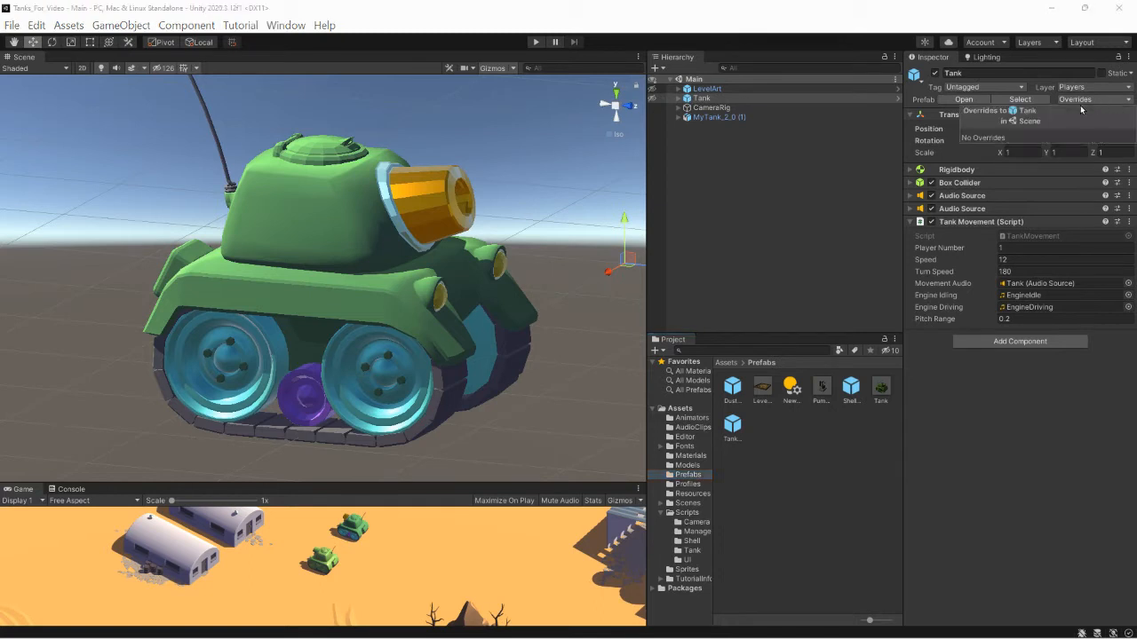
click(1114, 100)
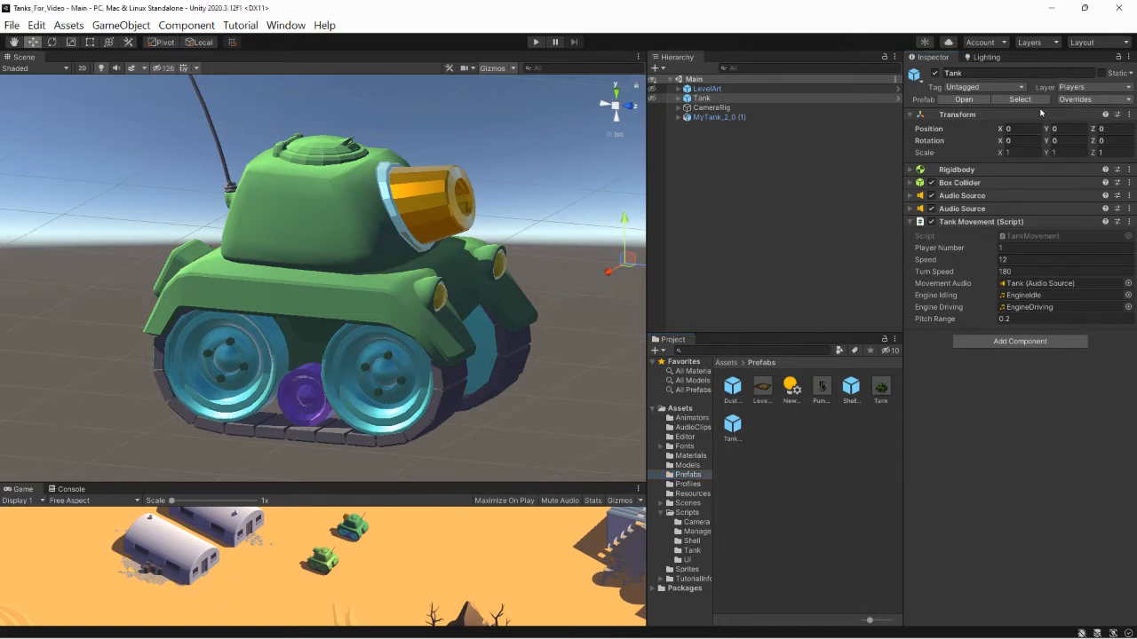
click(1096, 104)
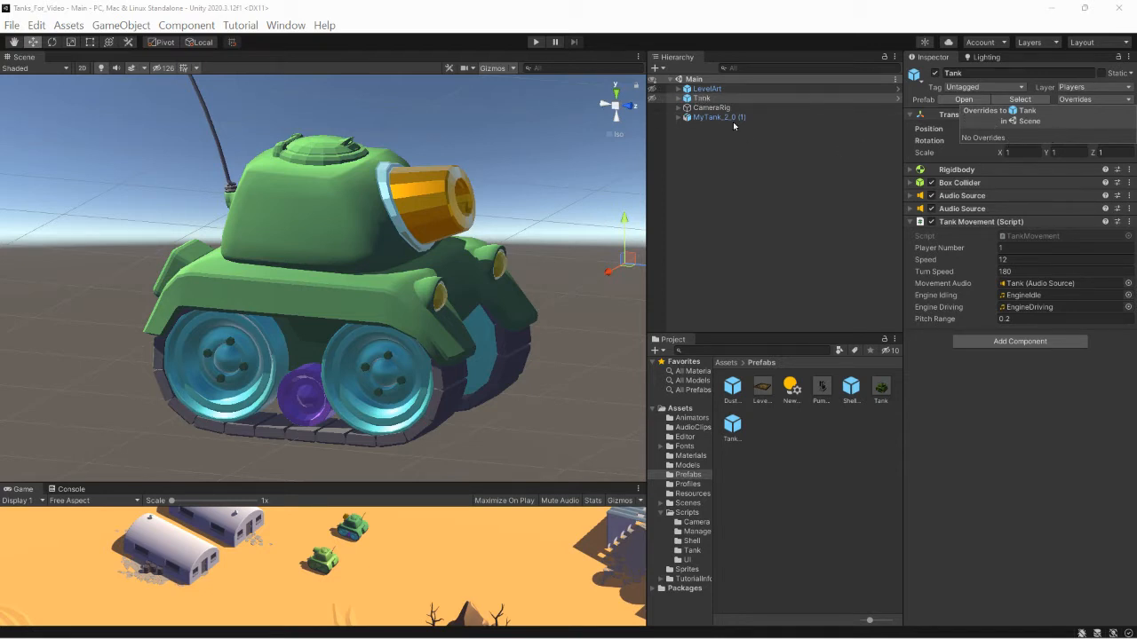
click(686, 101)
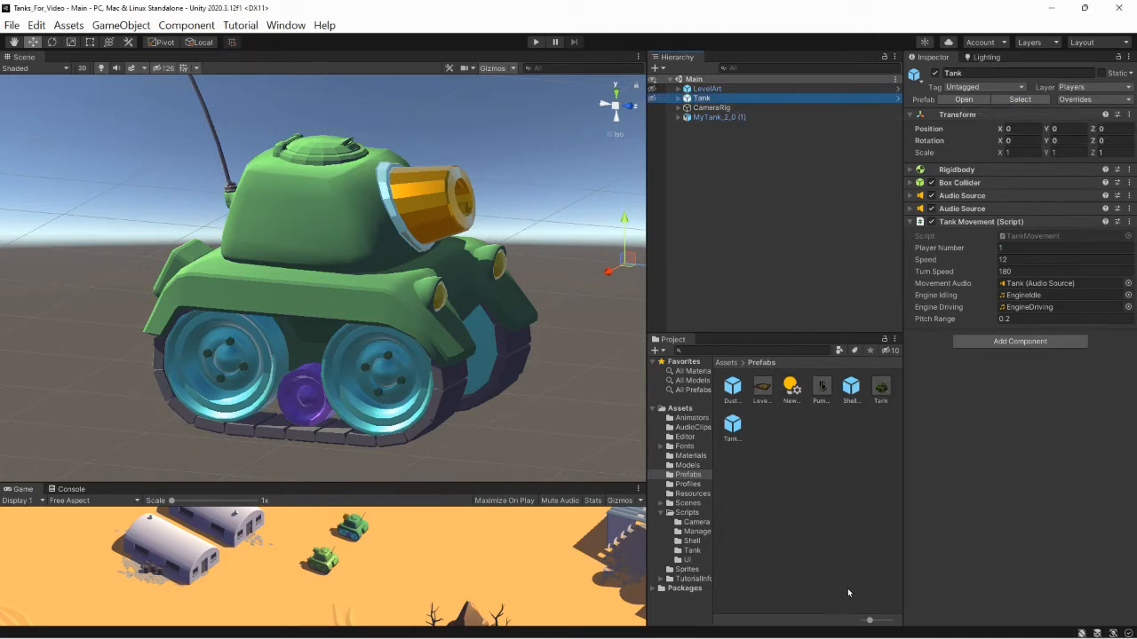
Shrink the Prefabs folder's asset thumbnails until the assets show as a compact list with full names.
drag(870, 620, 889, 620)
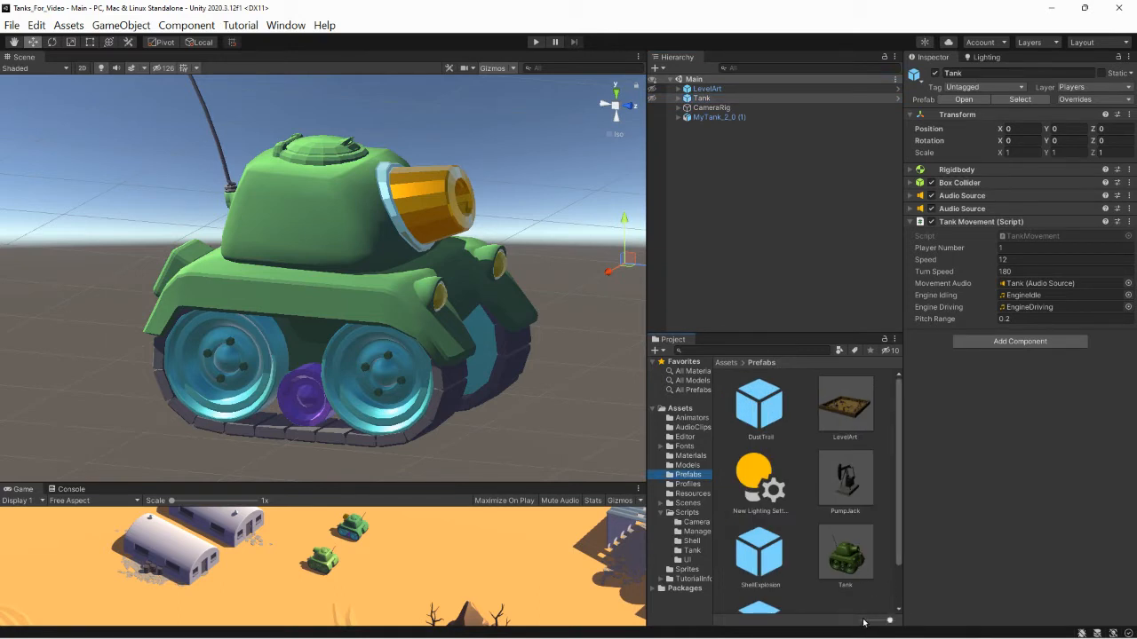
drag(888, 620, 862, 619)
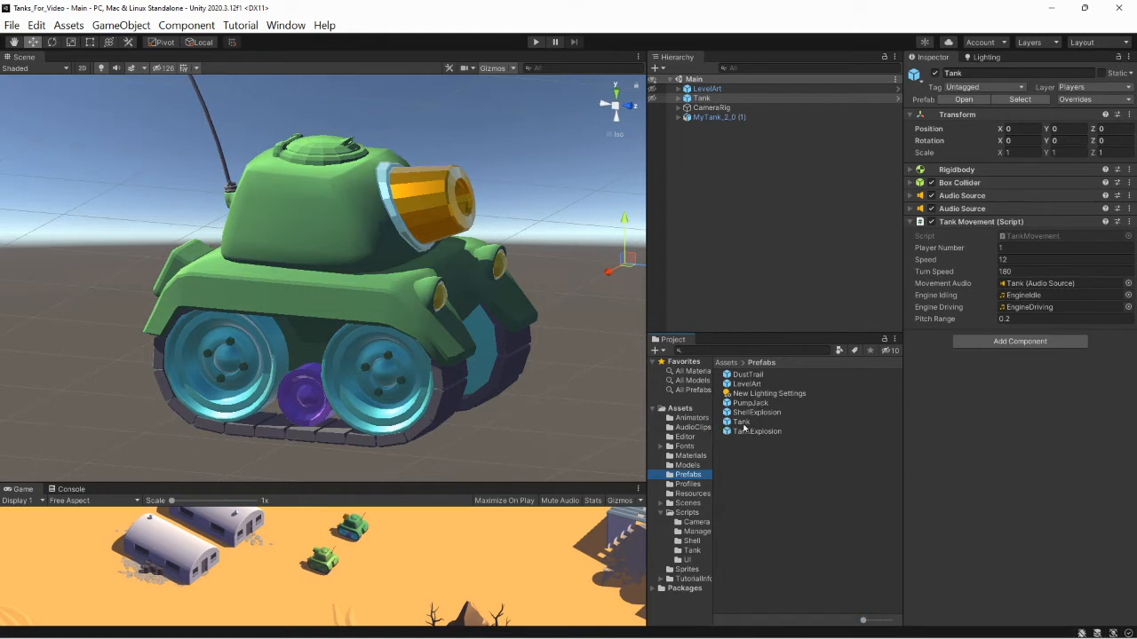
Copy the Tank's Rigidbody component, paste it as a new component on MyTank_2_0 (1), and expand its settings.
click(687, 117)
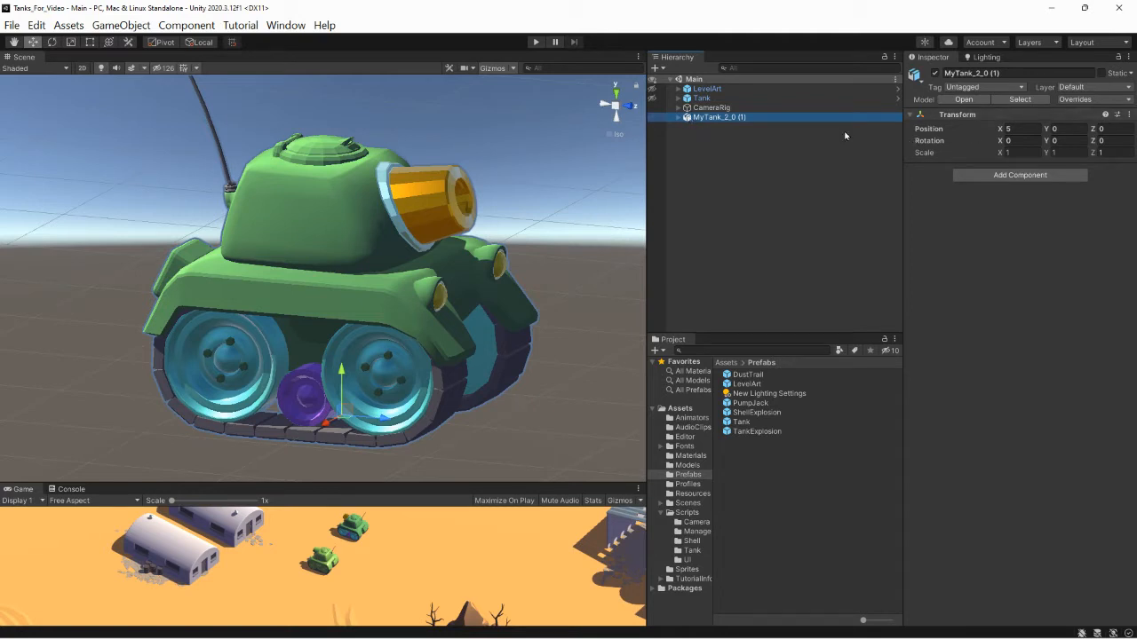
click(704, 97)
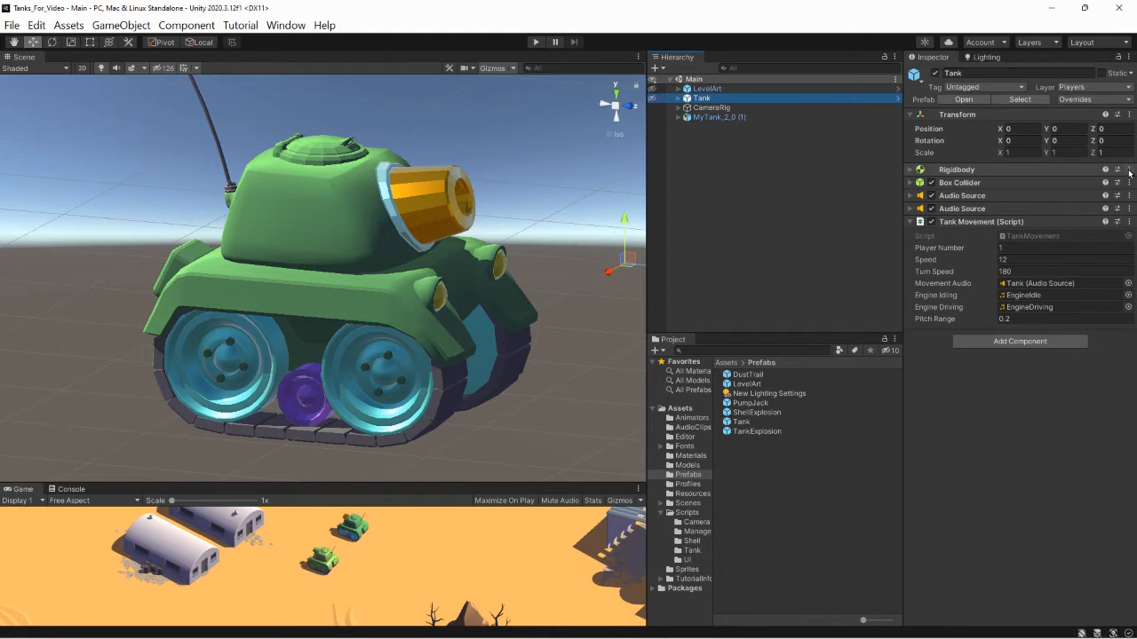
click(1128, 170)
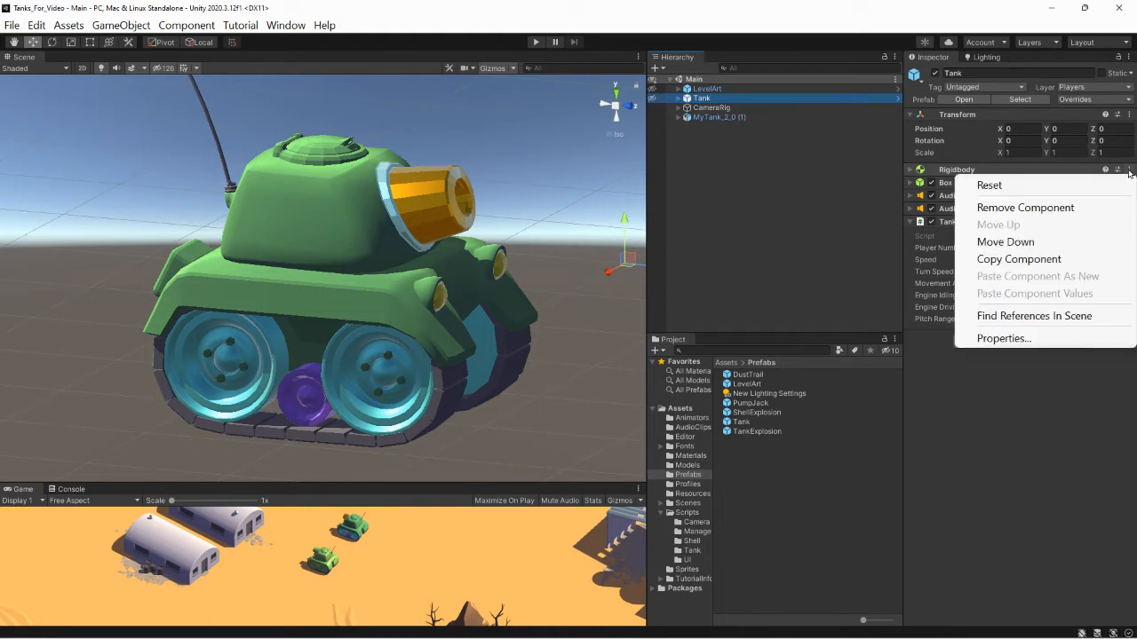
click(1045, 259)
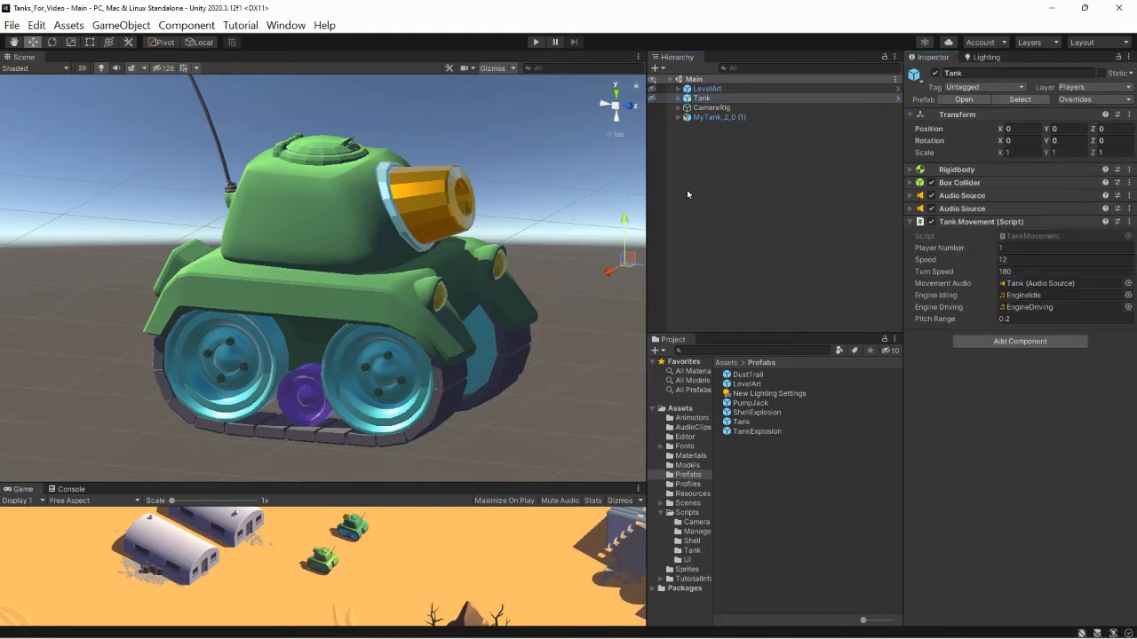
click(715, 116)
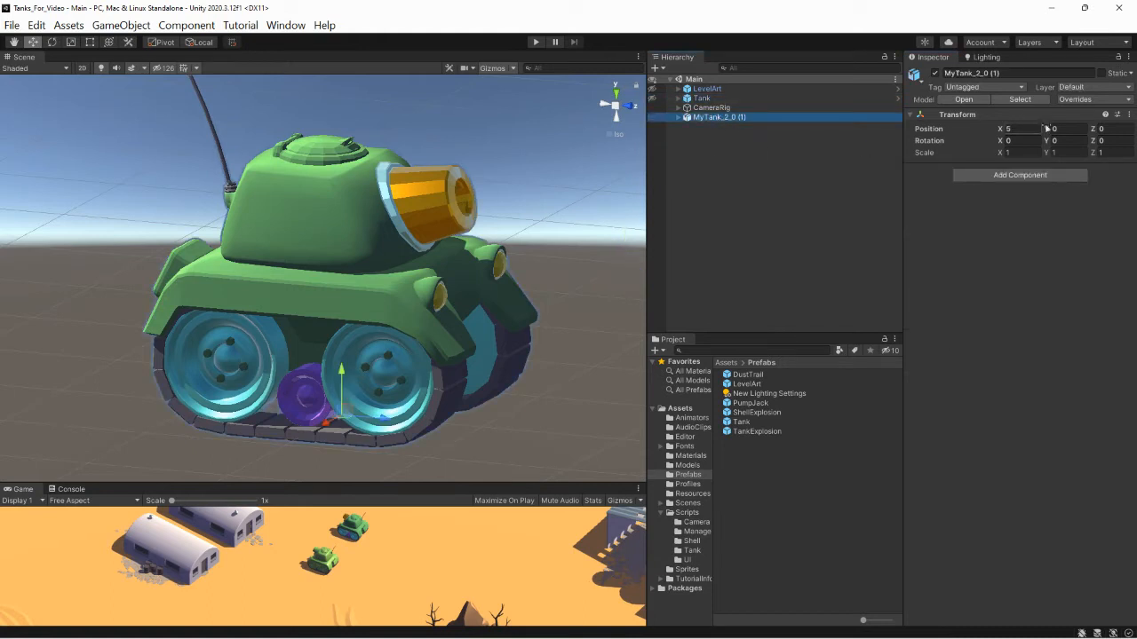
click(1130, 115)
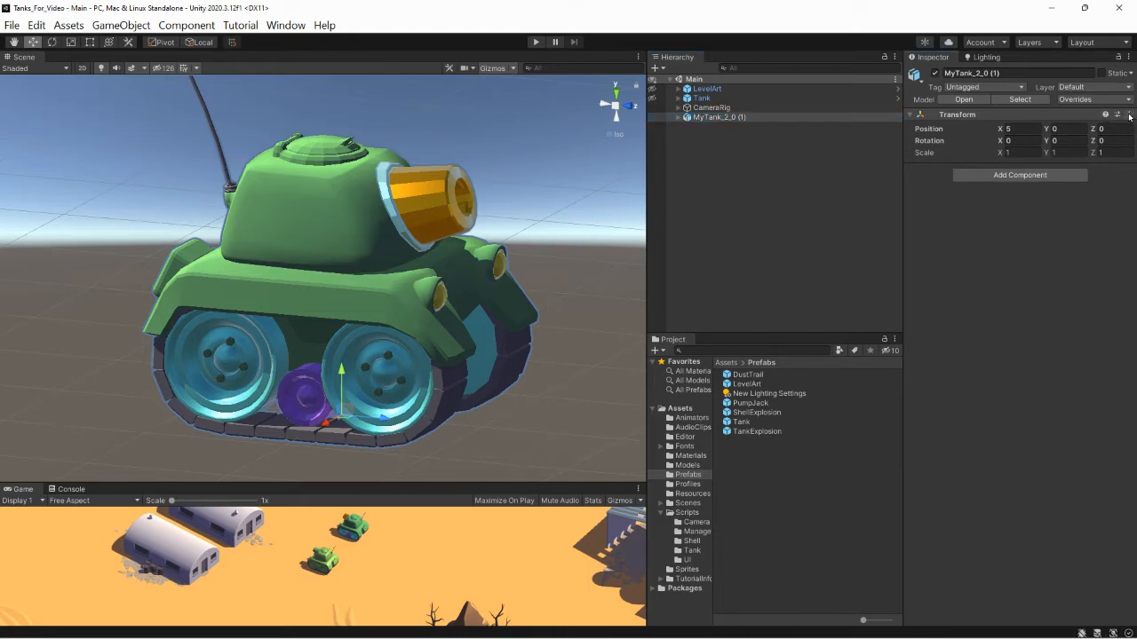
click(1130, 116)
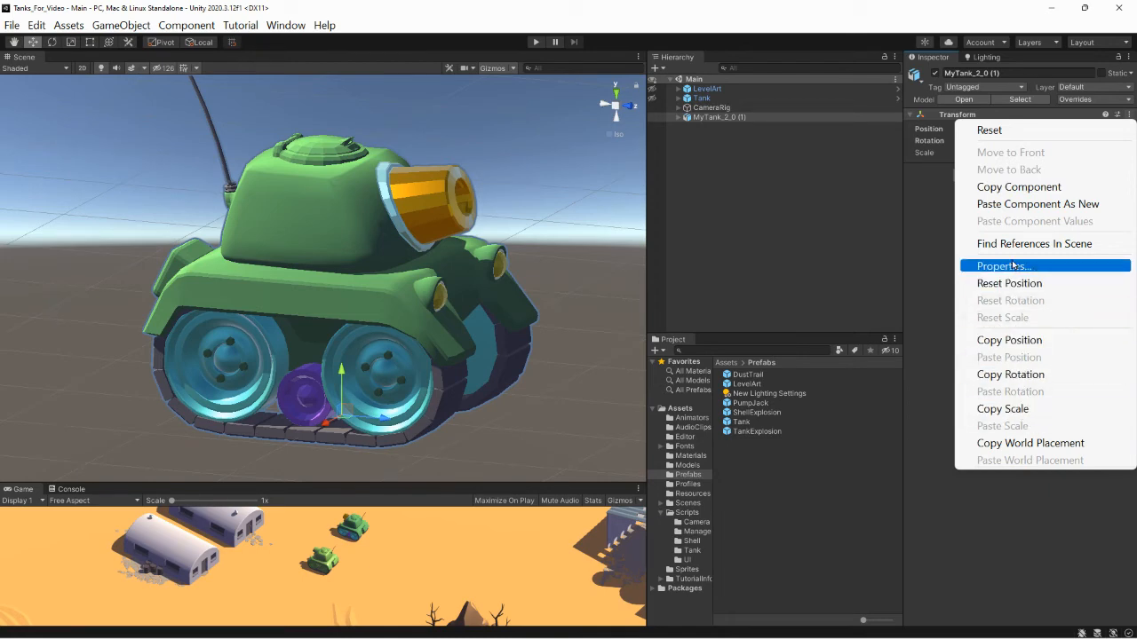
click(1048, 207)
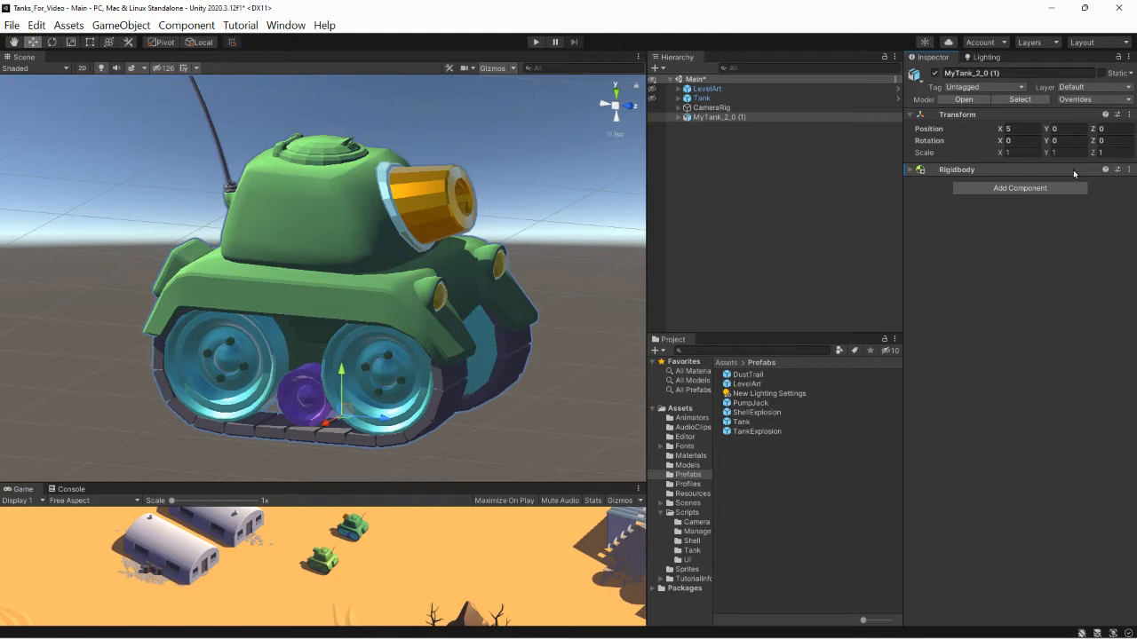
click(908, 170)
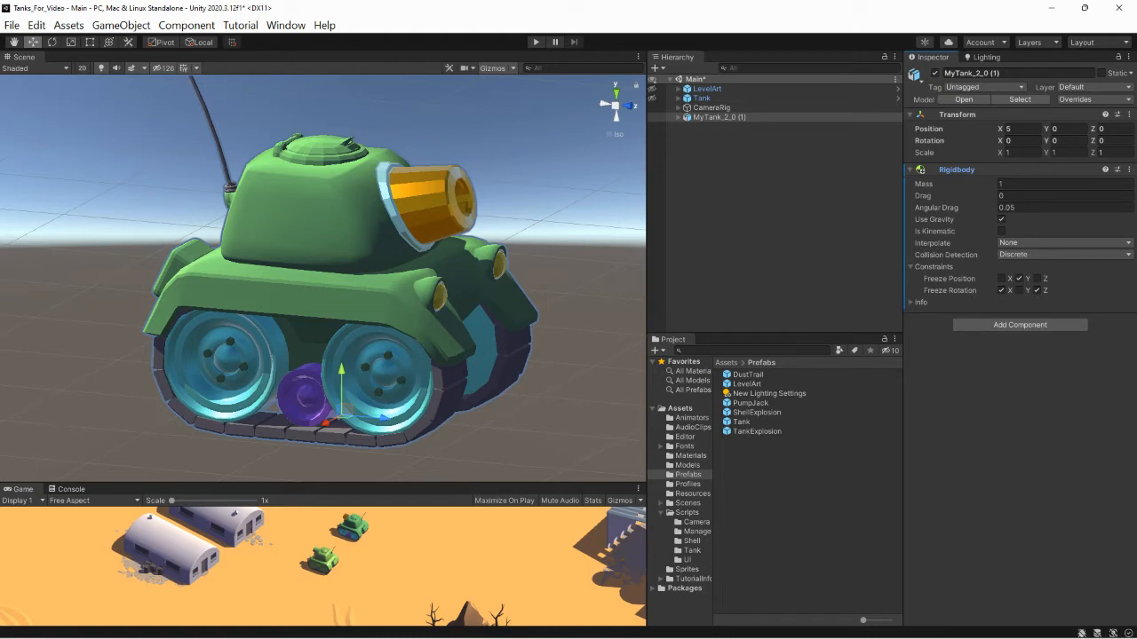
mouse_move(411, 611)
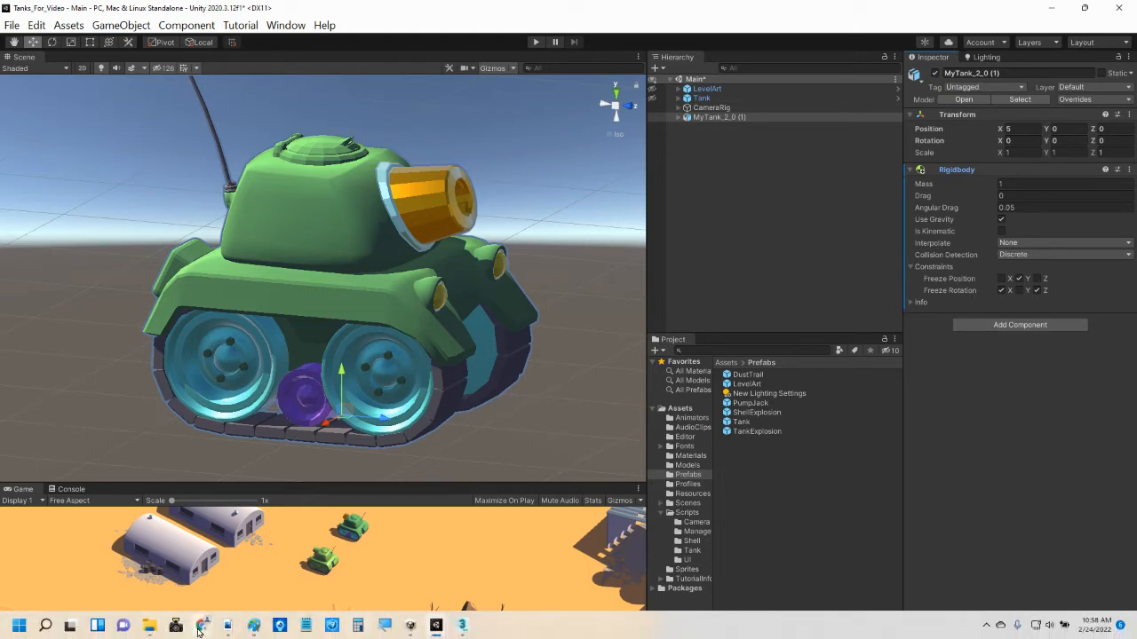
mouse_move(201, 625)
click(76, 587)
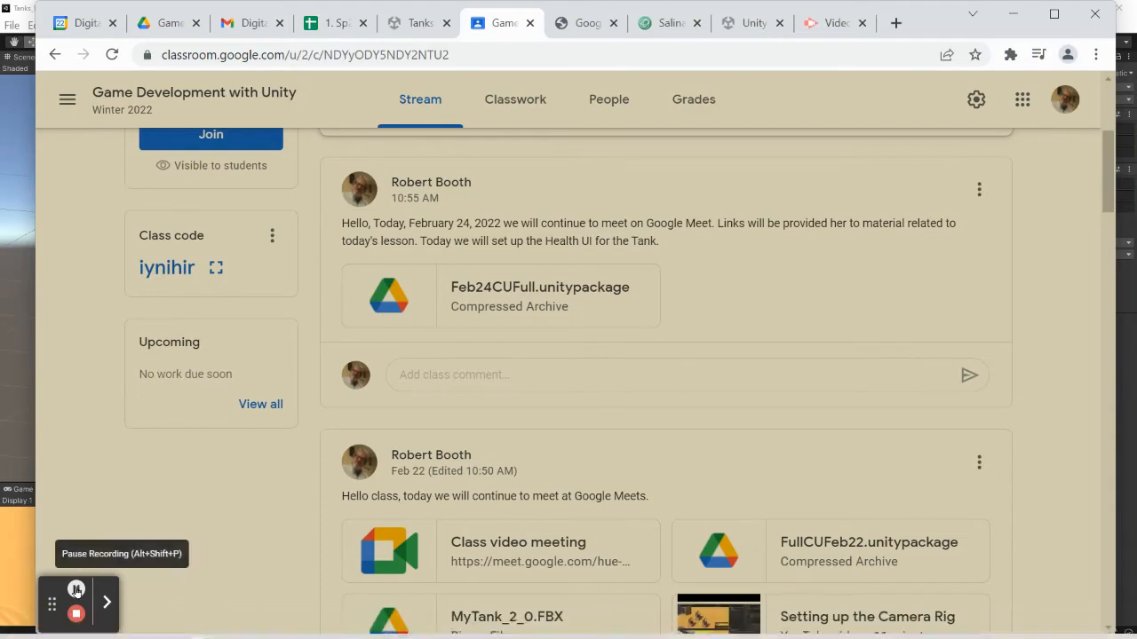
click(76, 611)
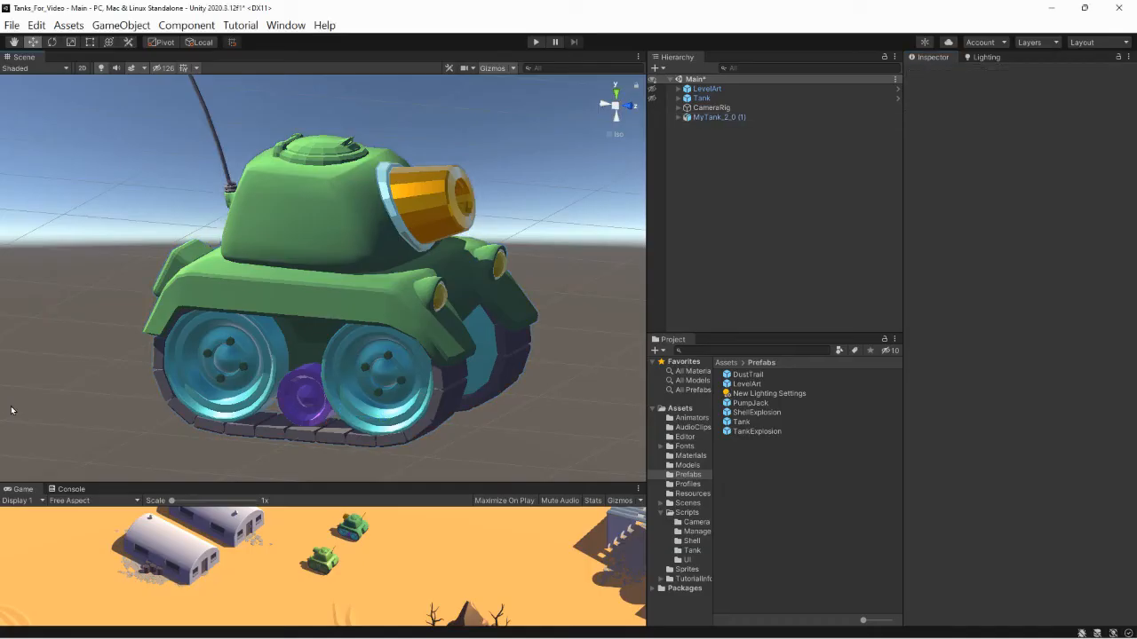
Copy the Tank's Box Collider component and paste it as a new component on MyTank_2_0 (1).
click(702, 98)
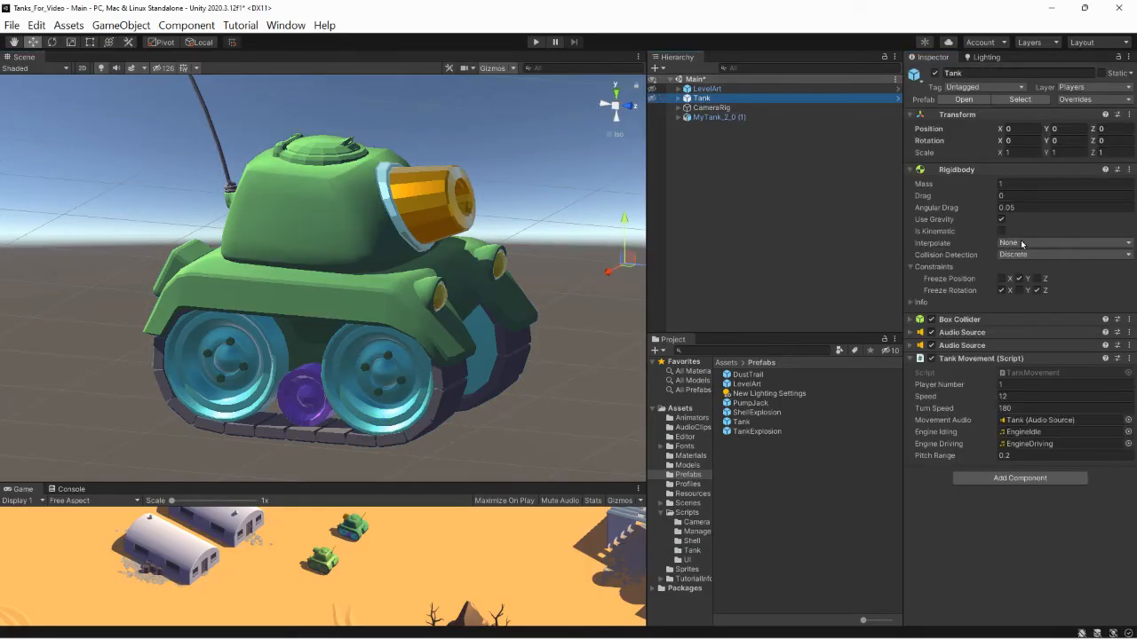
click(914, 170)
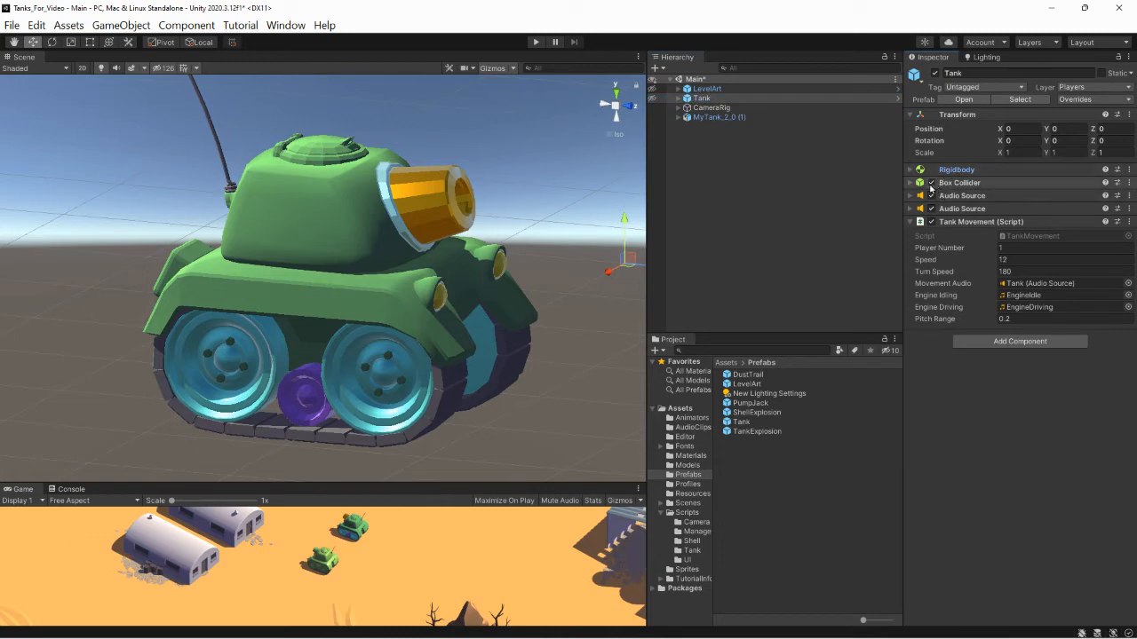
click(1129, 184)
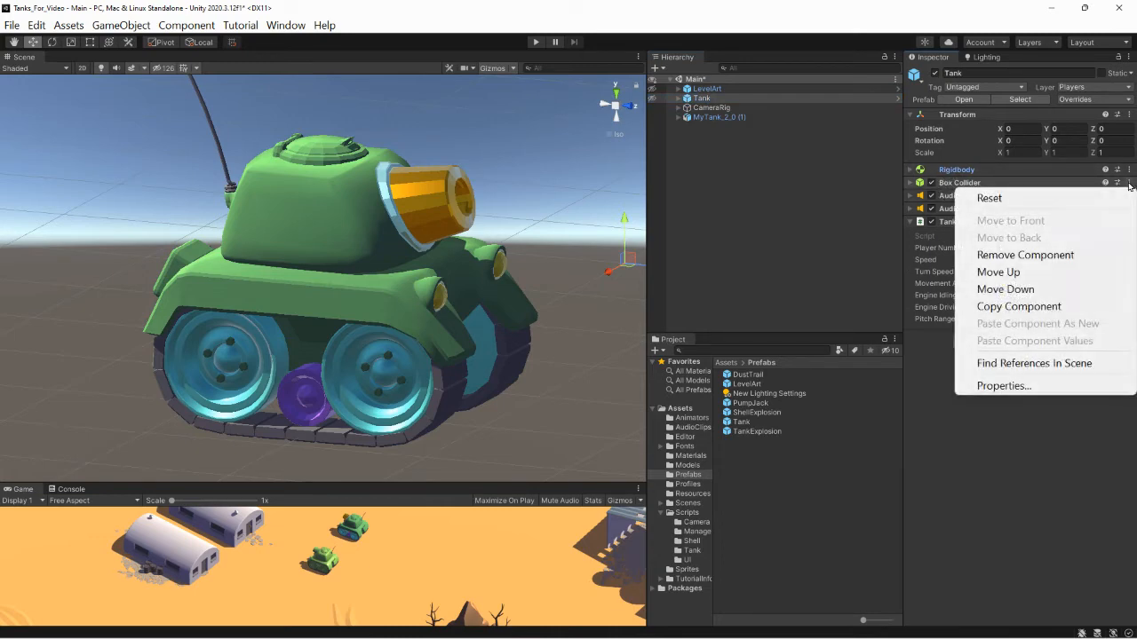
click(1040, 307)
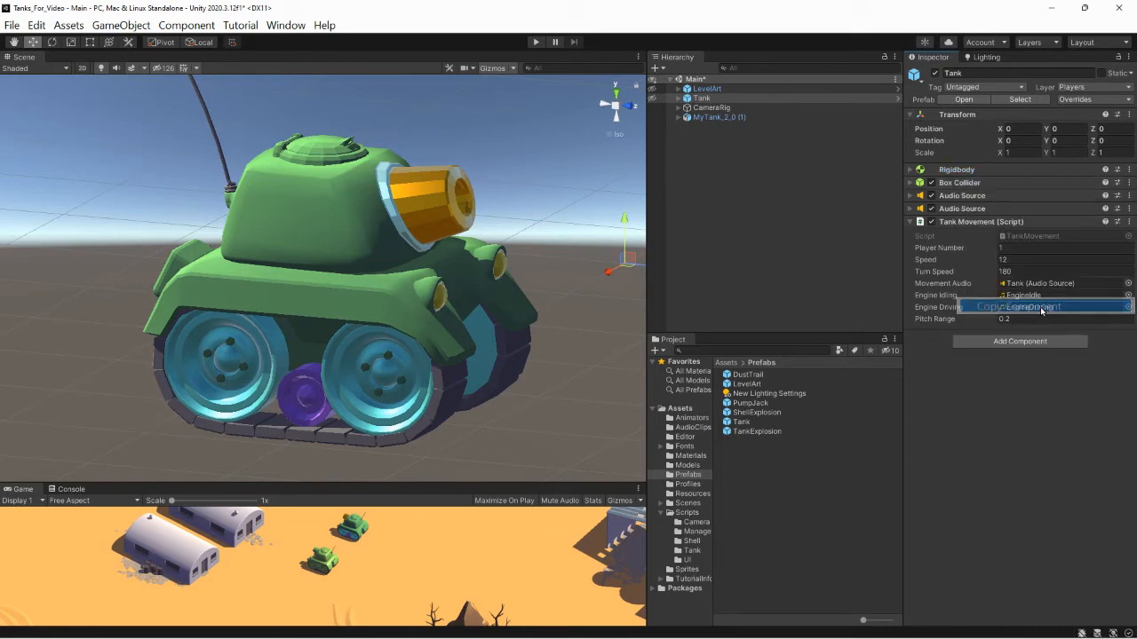
click(715, 117)
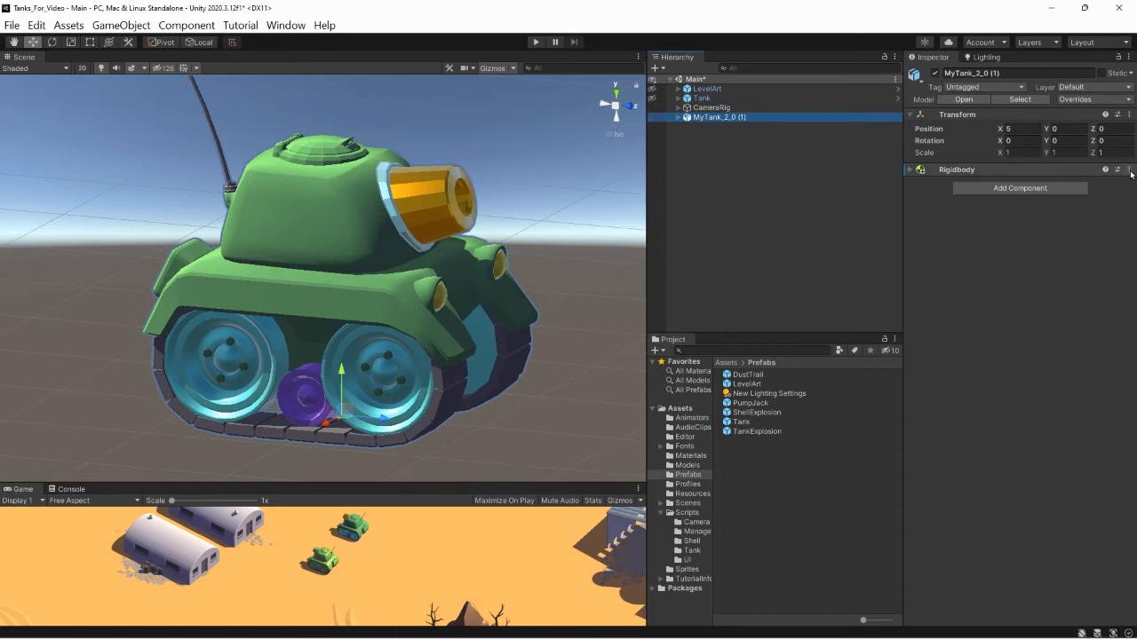
click(1129, 170)
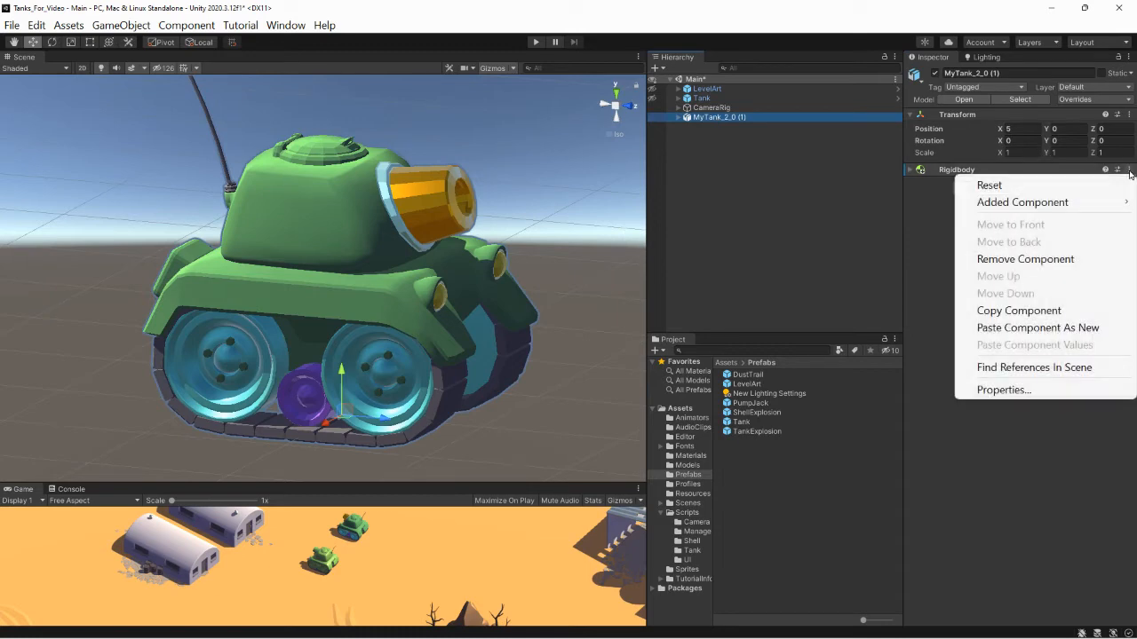
click(1069, 329)
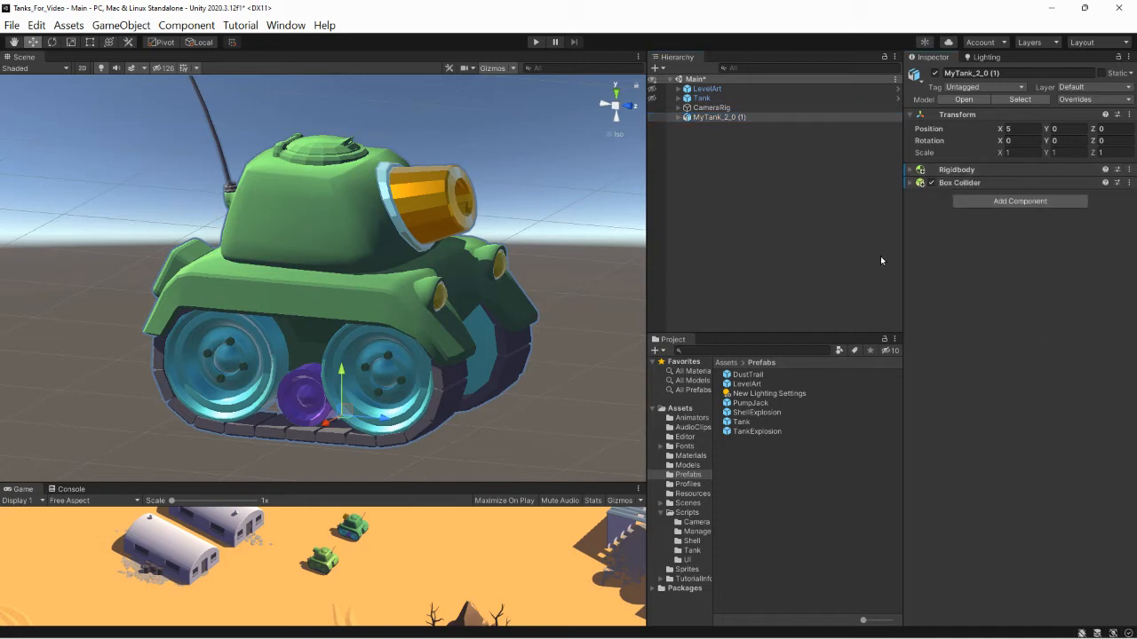
Copy the Tank's first Audio Source component and paste it as a new component on MyTank_2_0 (1).
click(702, 99)
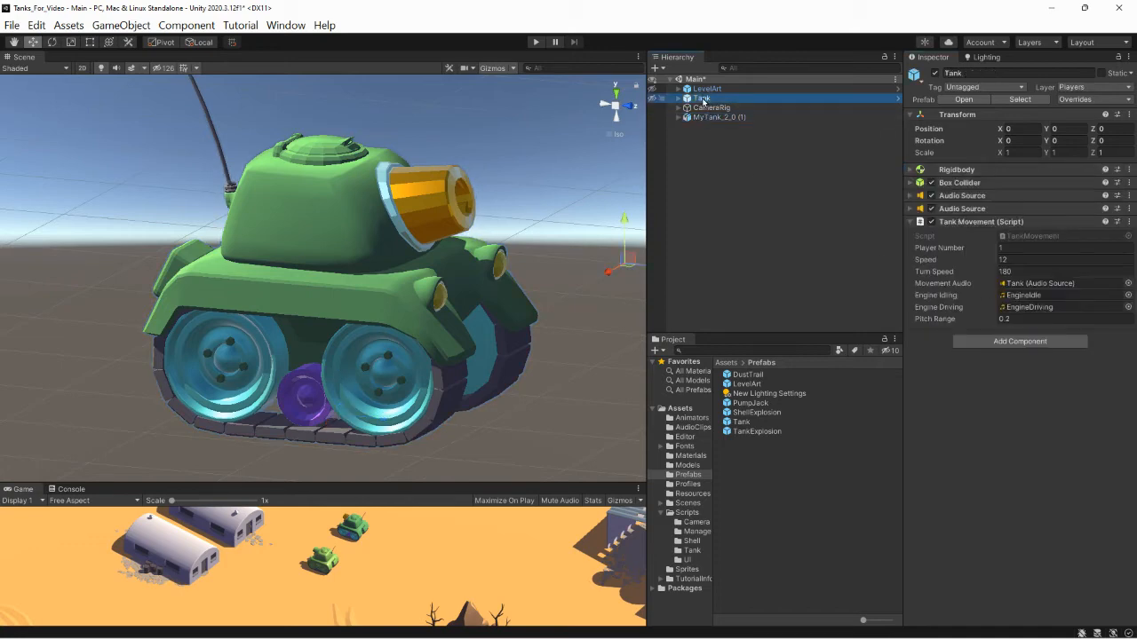
click(1129, 196)
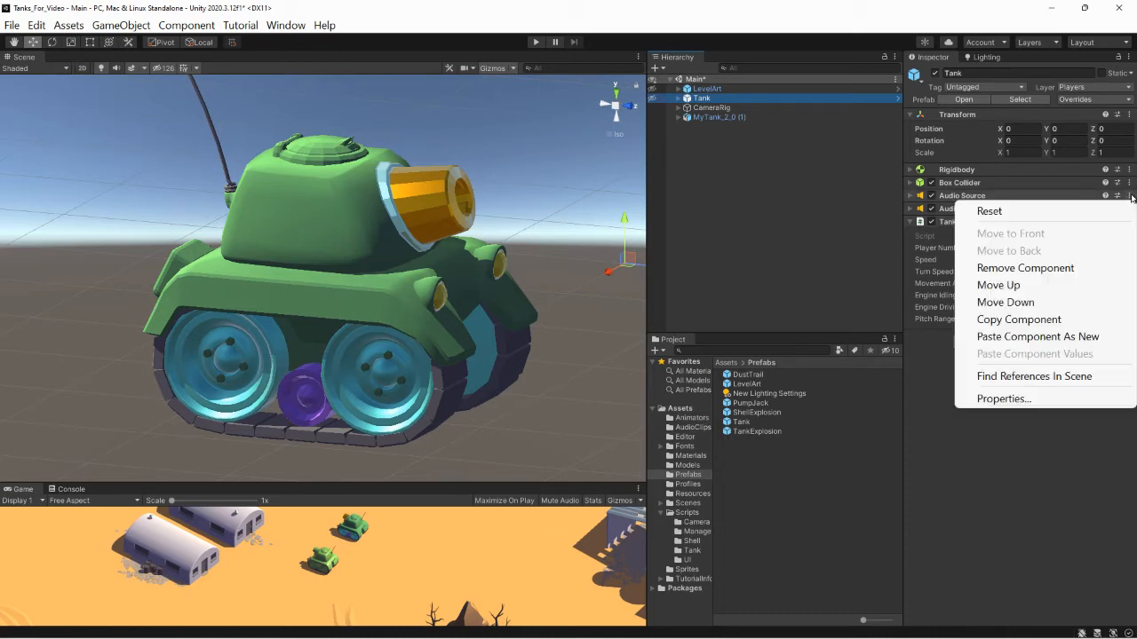
click(1040, 321)
click(706, 119)
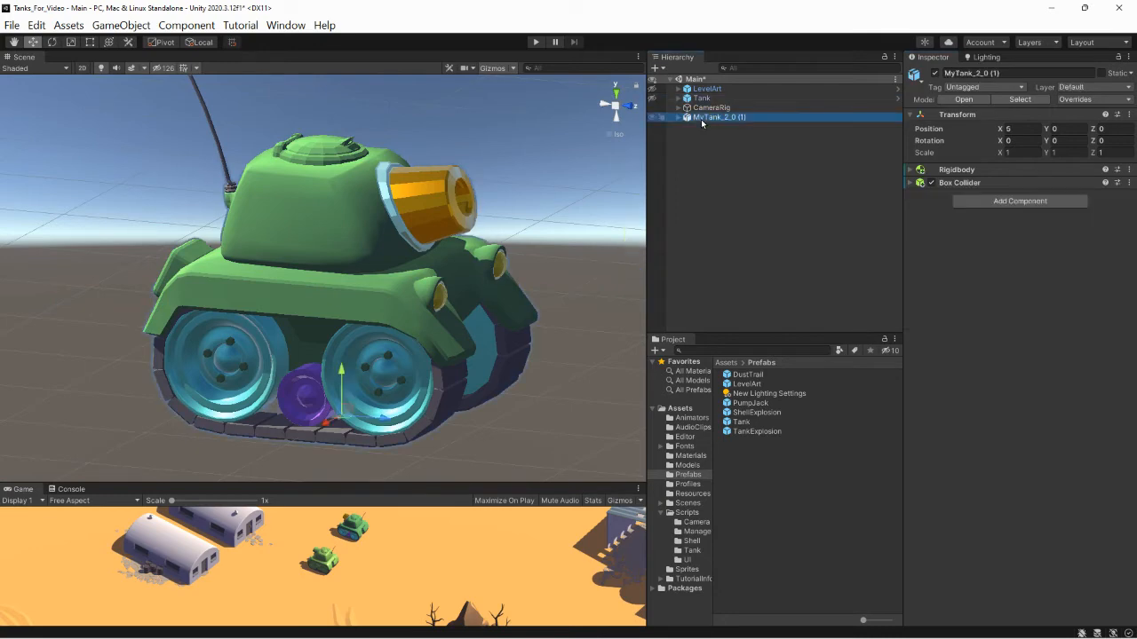
click(1129, 183)
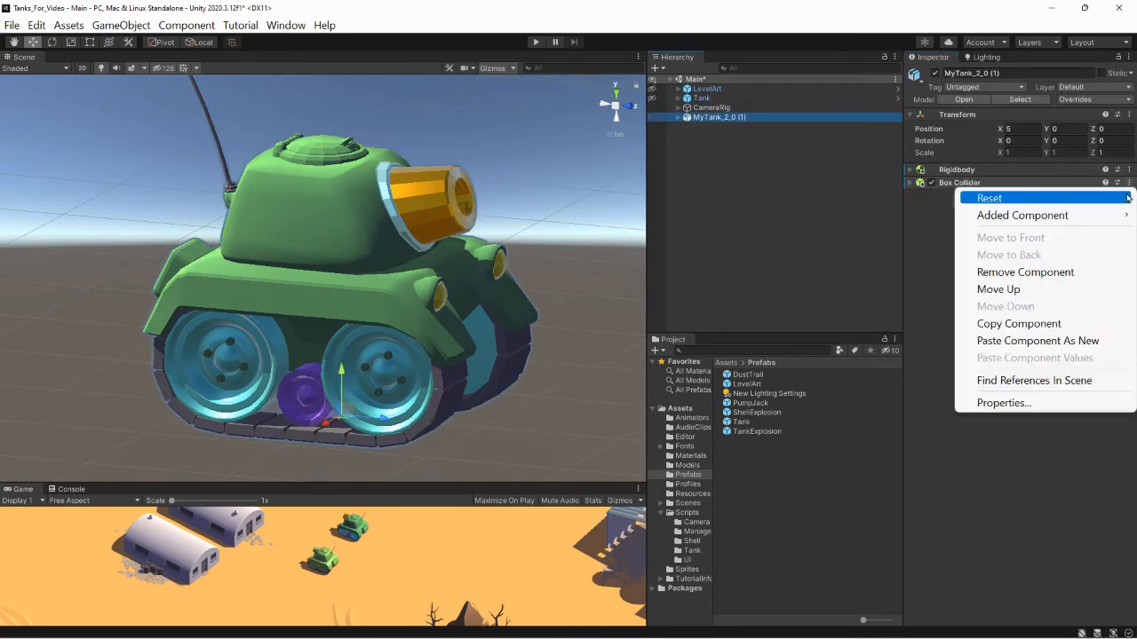
click(1067, 344)
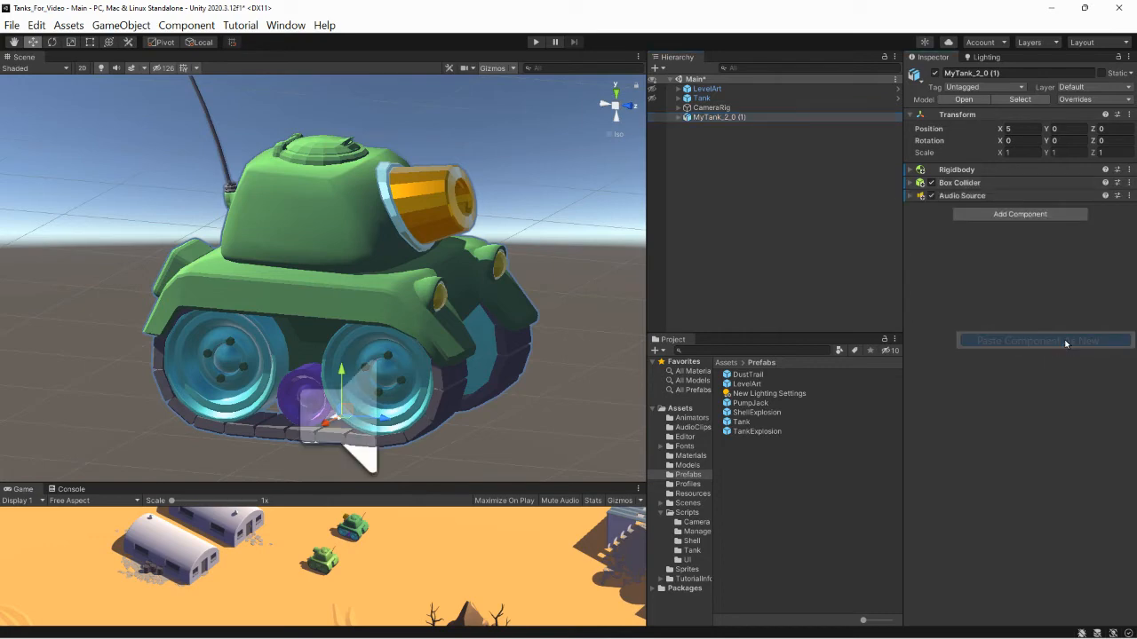
click(911, 196)
click(911, 195)
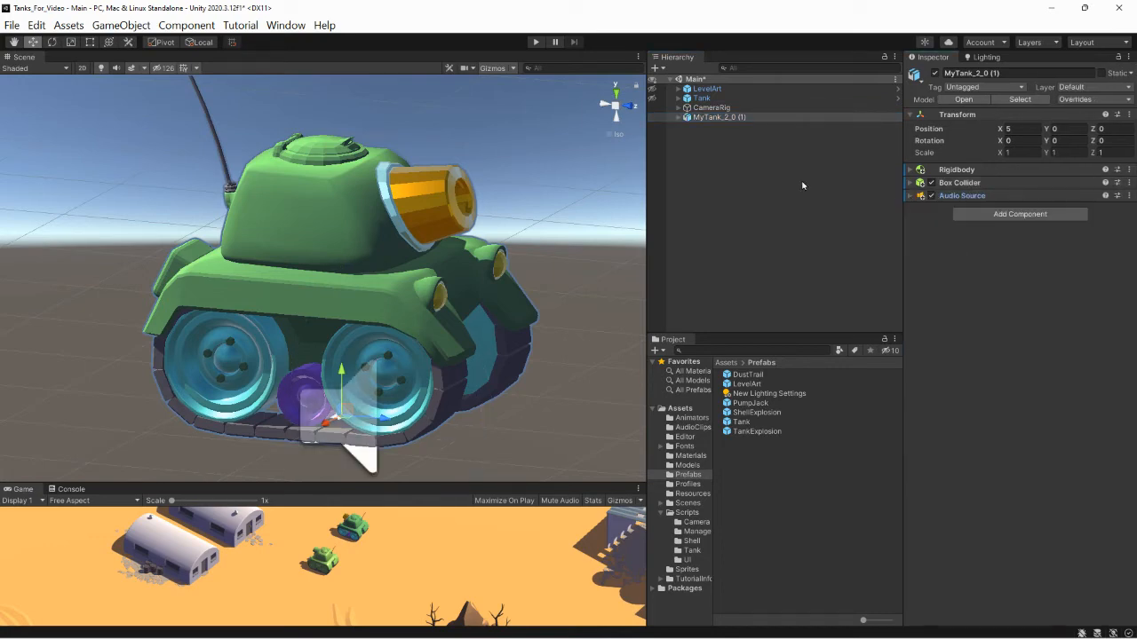
Copy the Tank's second Audio Source component and paste it as a new component on MyTank_2_0 (1).
click(741, 99)
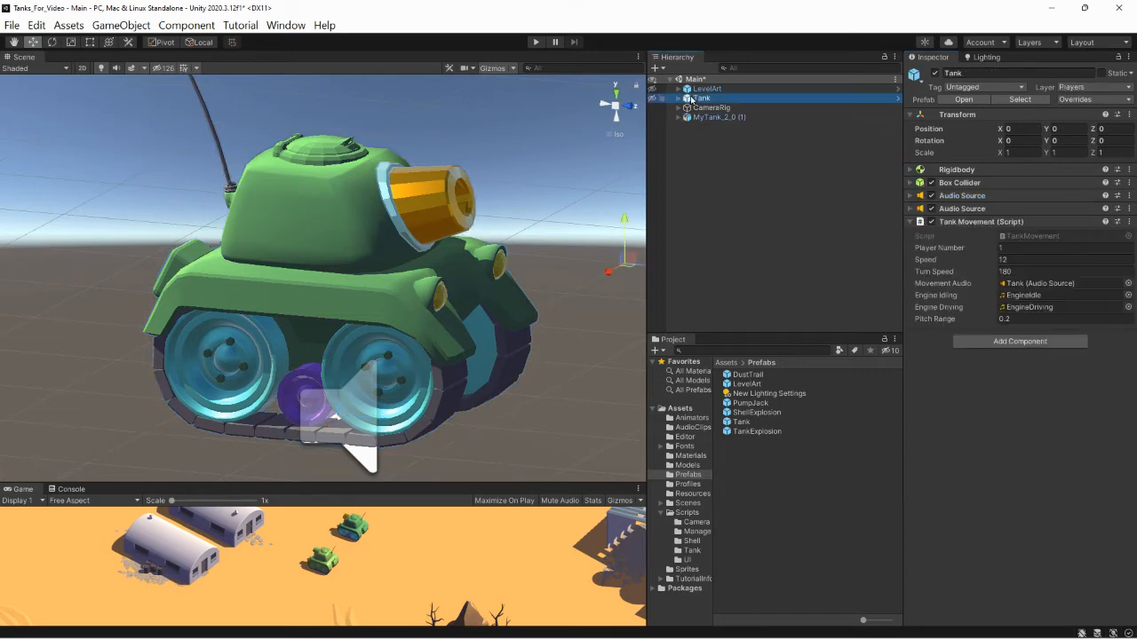
click(911, 209)
click(910, 209)
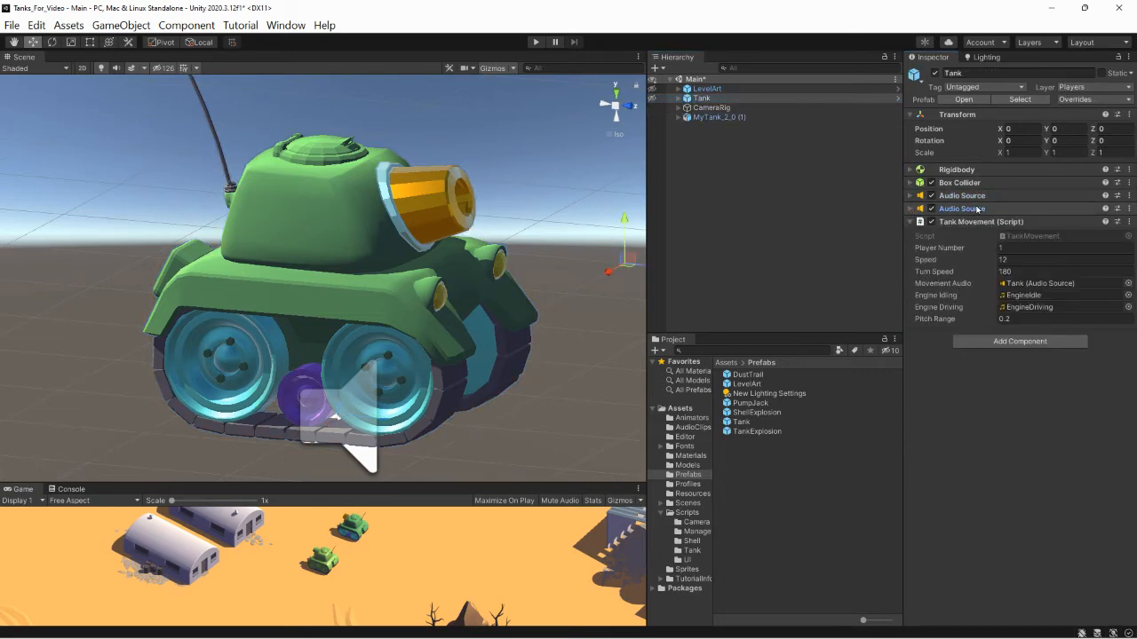
click(910, 208)
click(910, 209)
click(1128, 209)
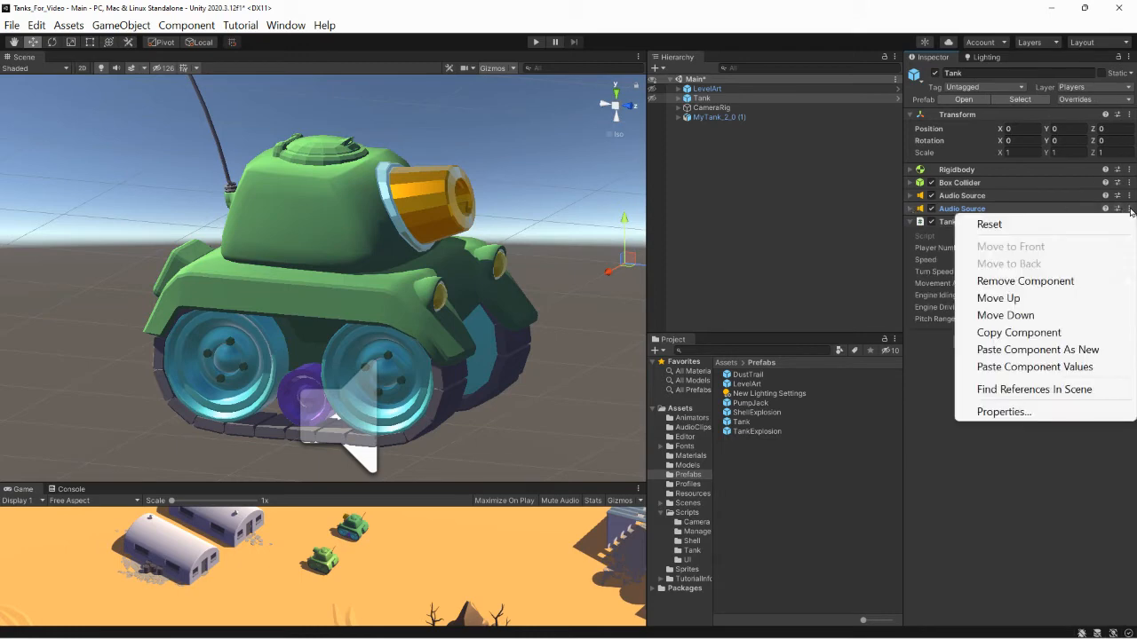
click(1048, 333)
click(717, 118)
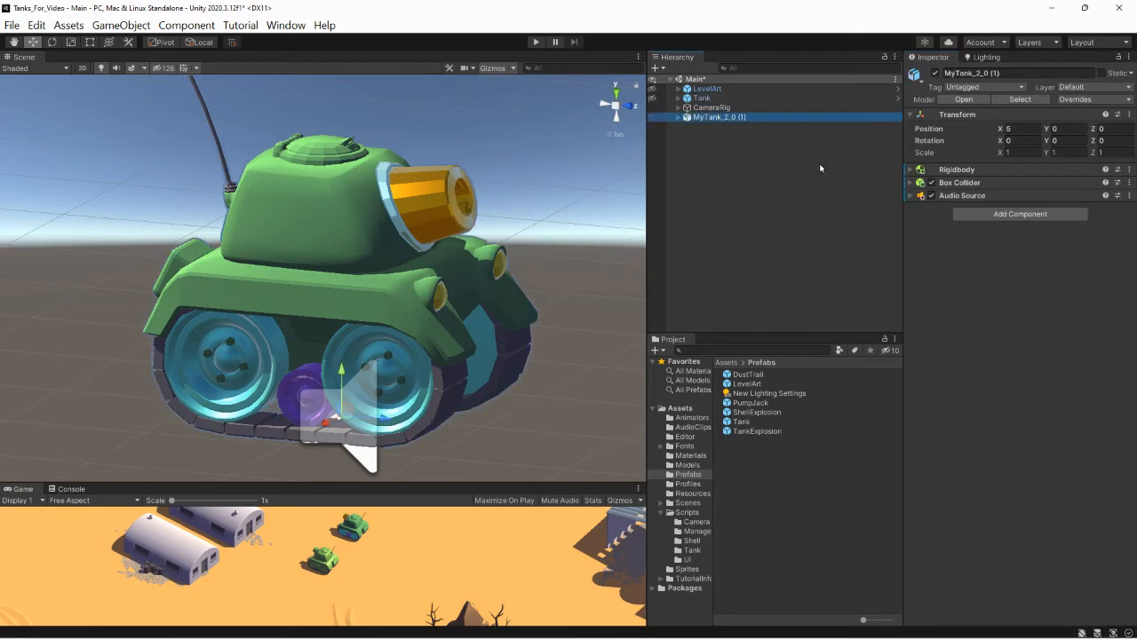
click(1129, 195)
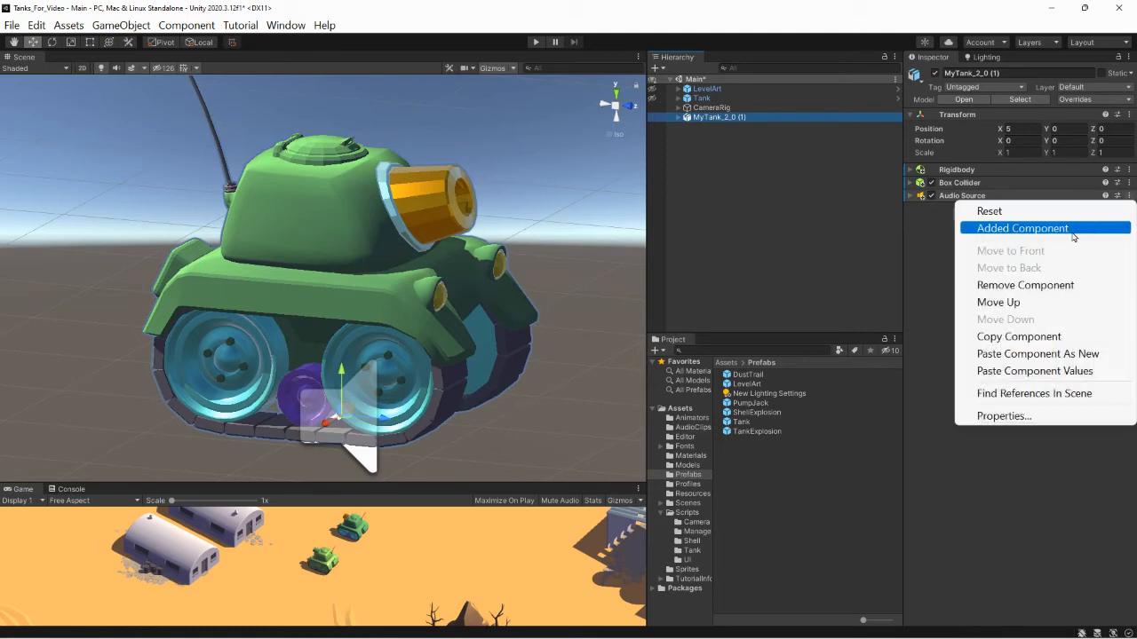
click(1045, 354)
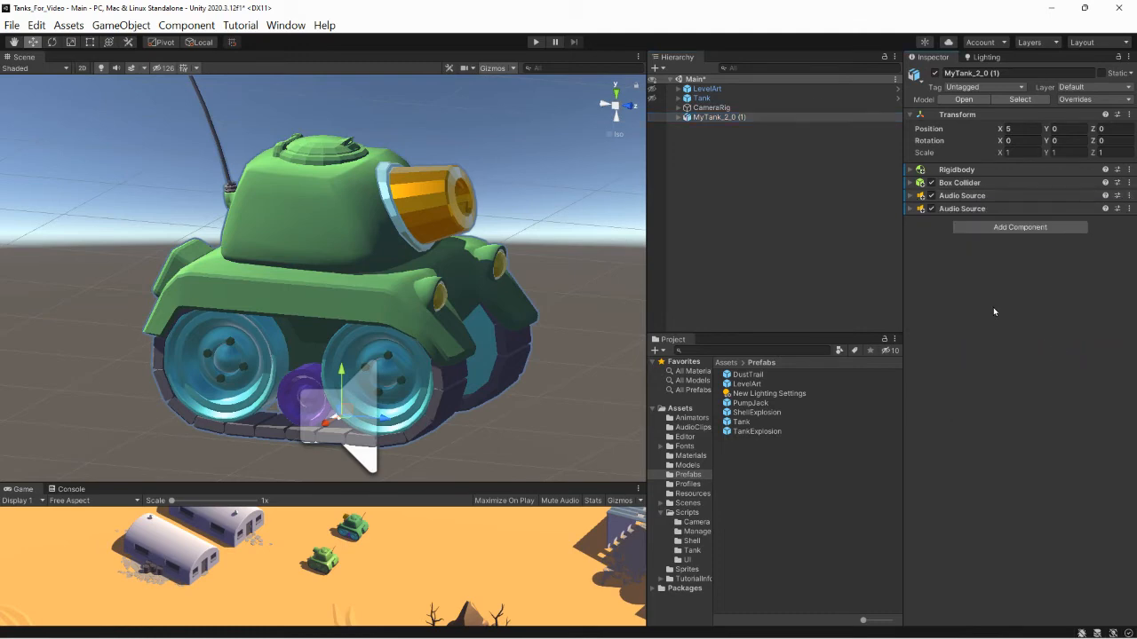
Copy the Tank's Tank Movement (Script) component and paste it as a new component on MyTank_2_0 (1).
click(699, 97)
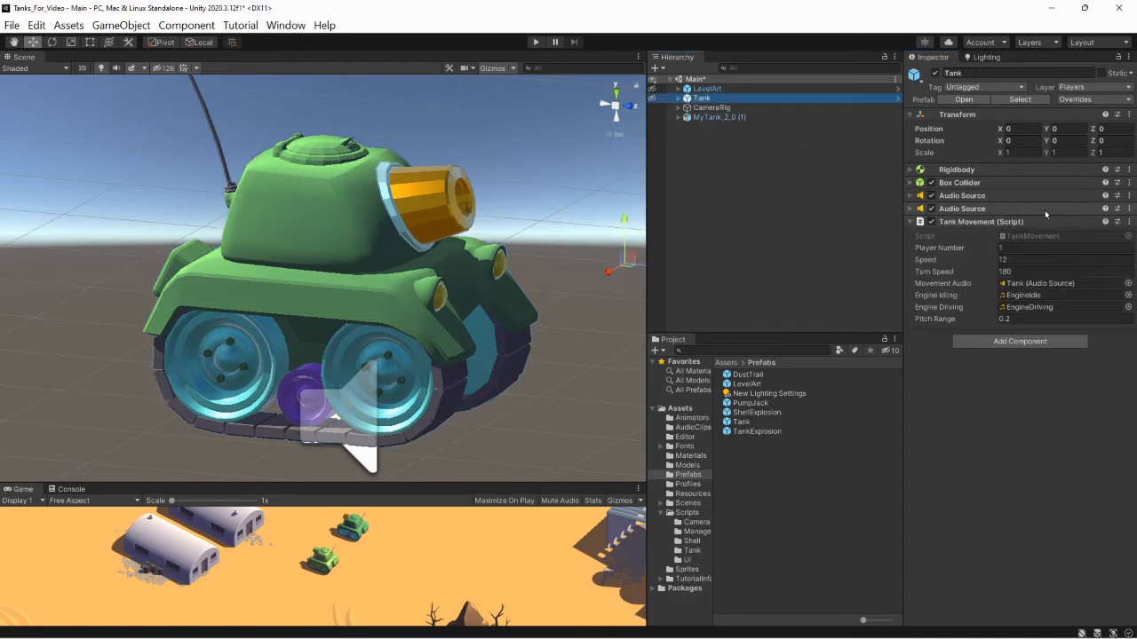
click(1129, 221)
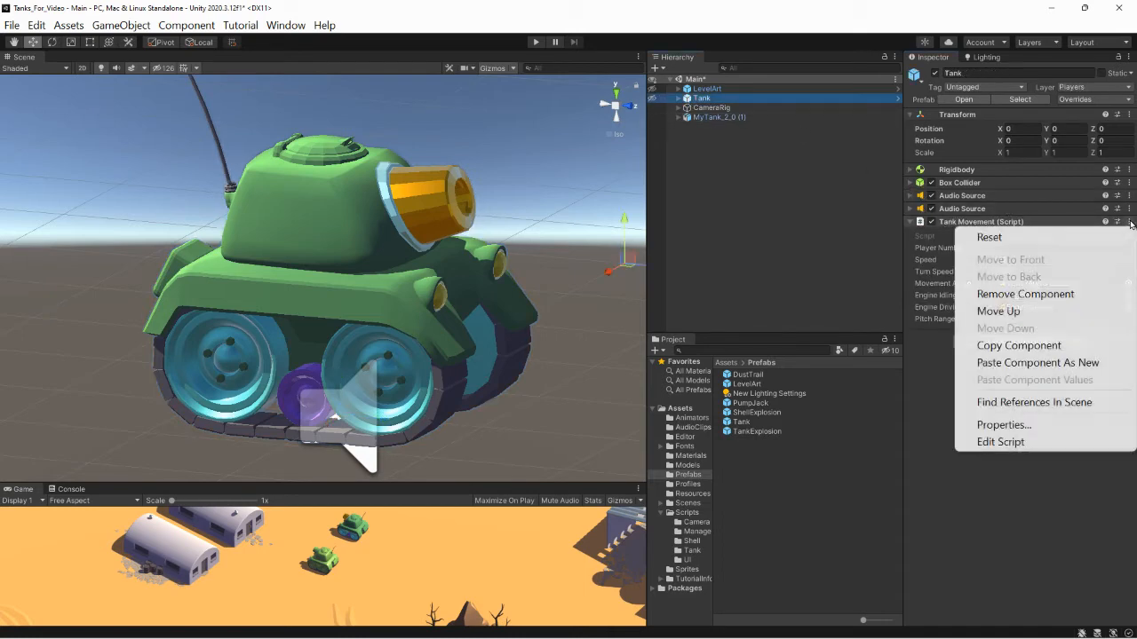
click(1038, 353)
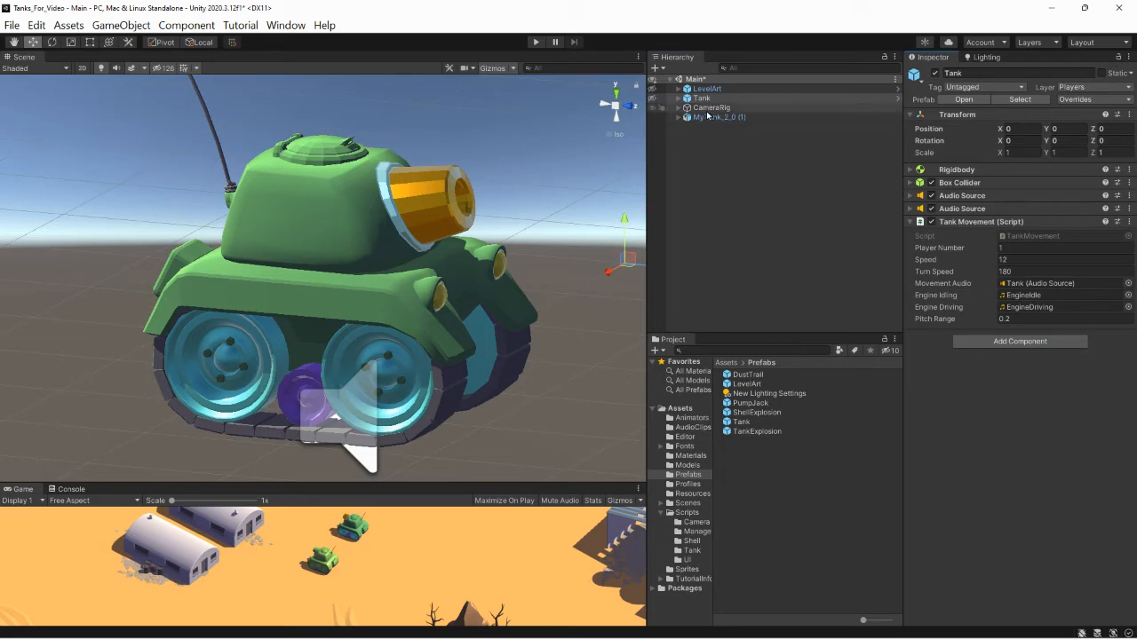
click(710, 107)
click(717, 117)
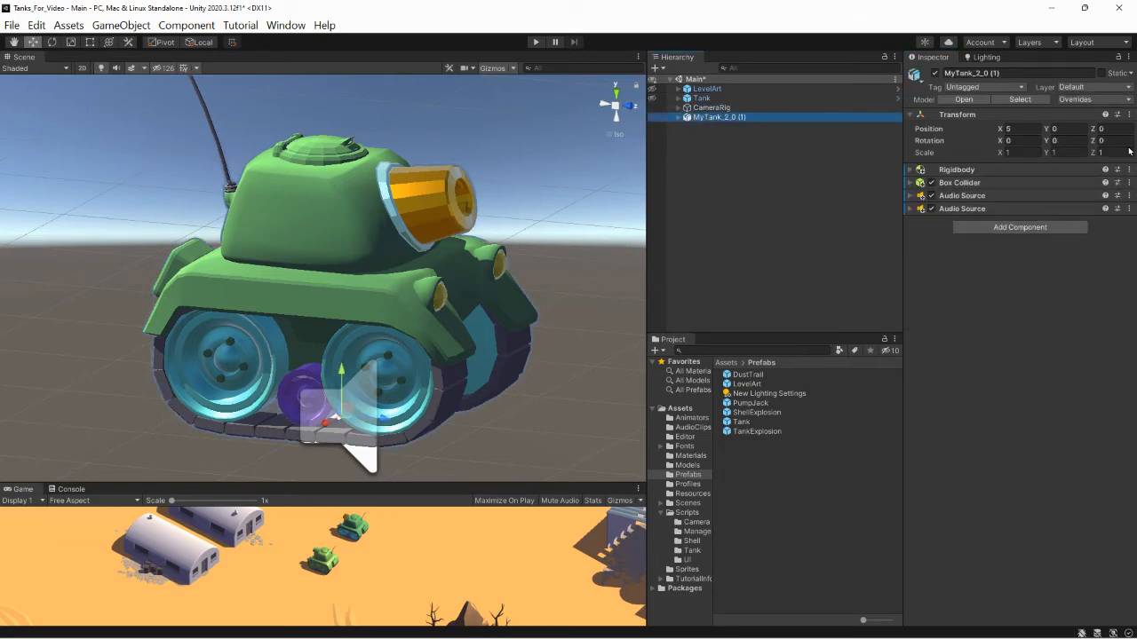
click(1129, 209)
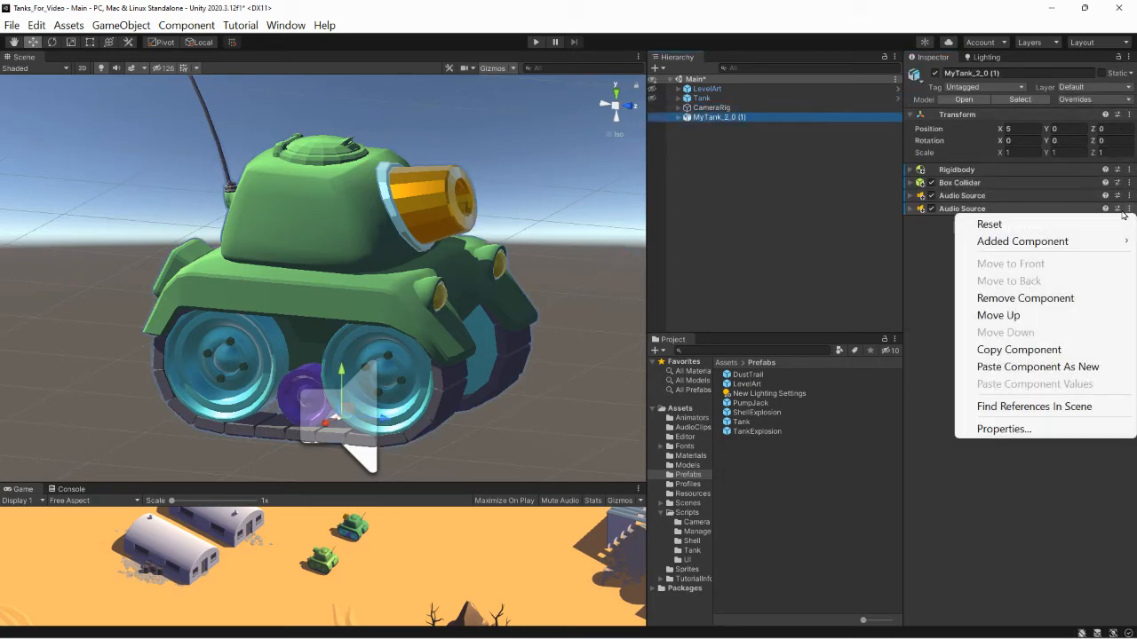
click(1068, 367)
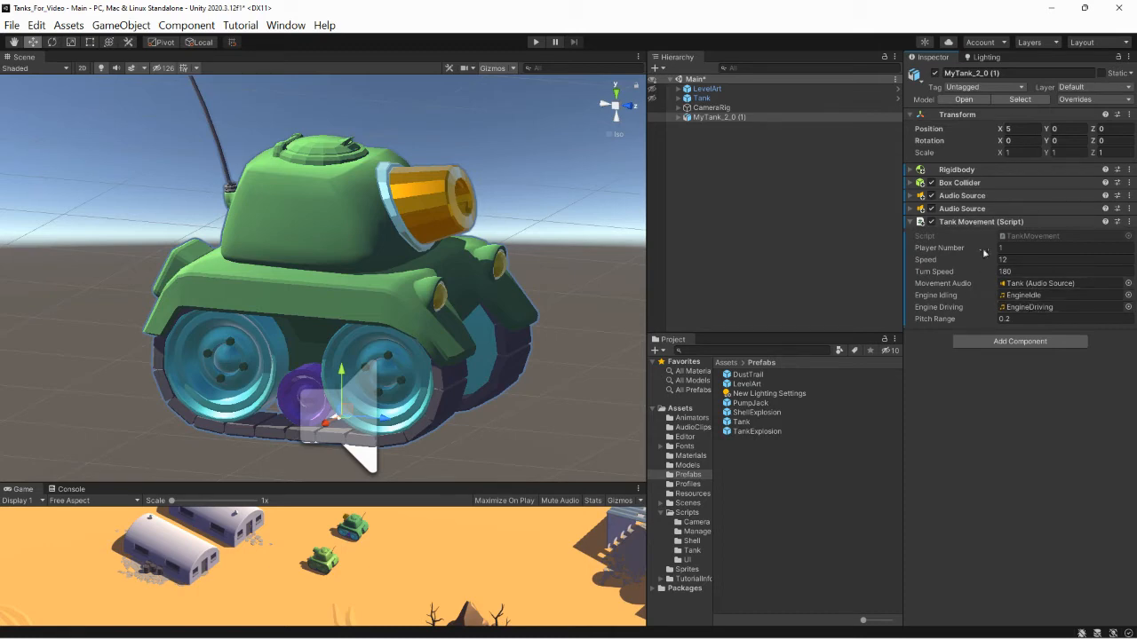
Locate the original Tank through the Movement Audio reference and delete it from the scene.
double_click(1039, 285)
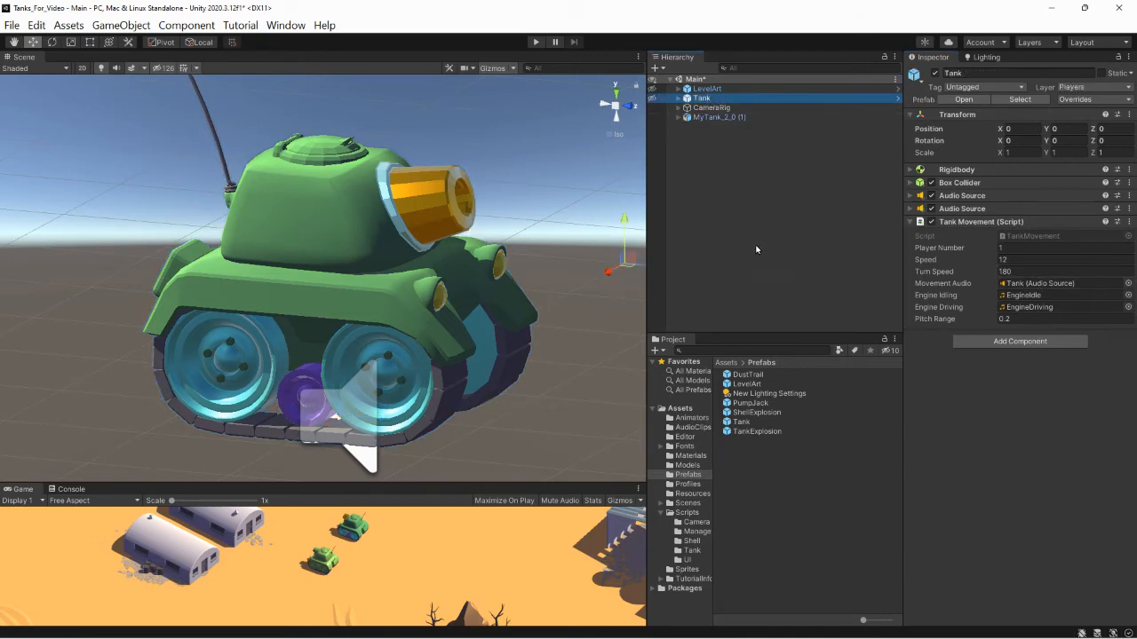
key(Delete)
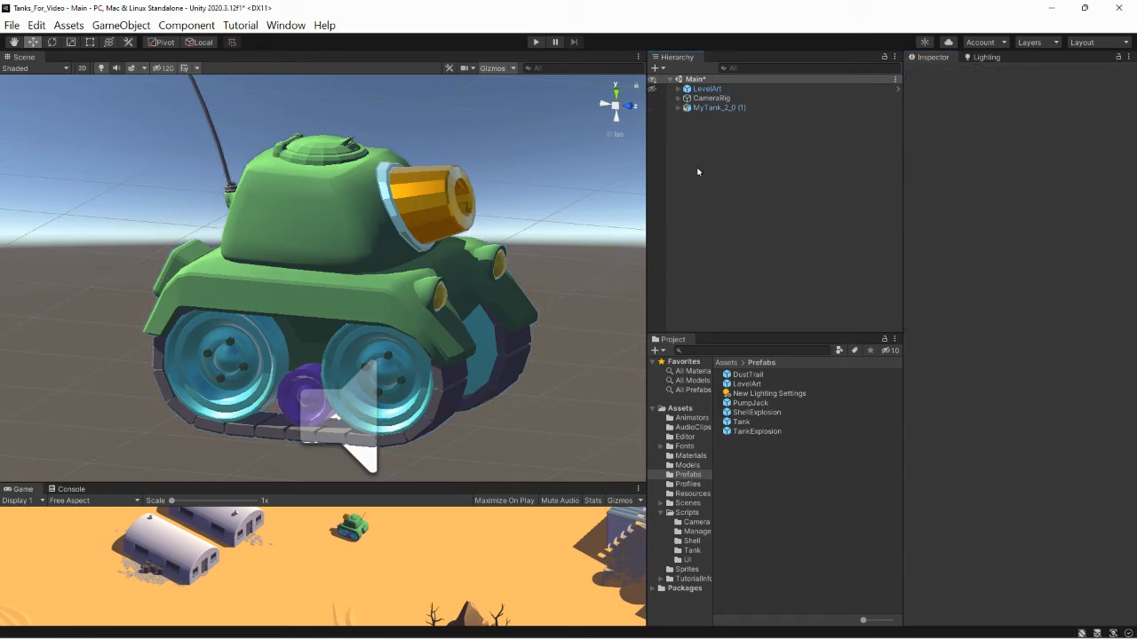
Assign MyTank_2_0 (1)'s second Audio Source, the one with the EngineIdle clip, as the Tank Movement script's Movement Audio.
click(706, 107)
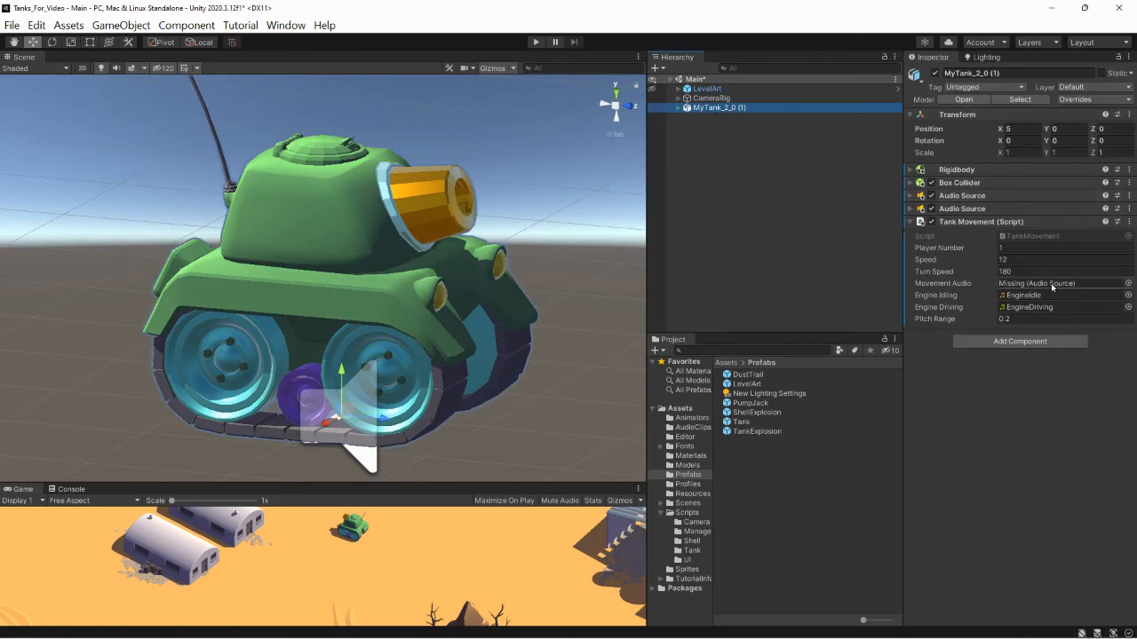
click(976, 210)
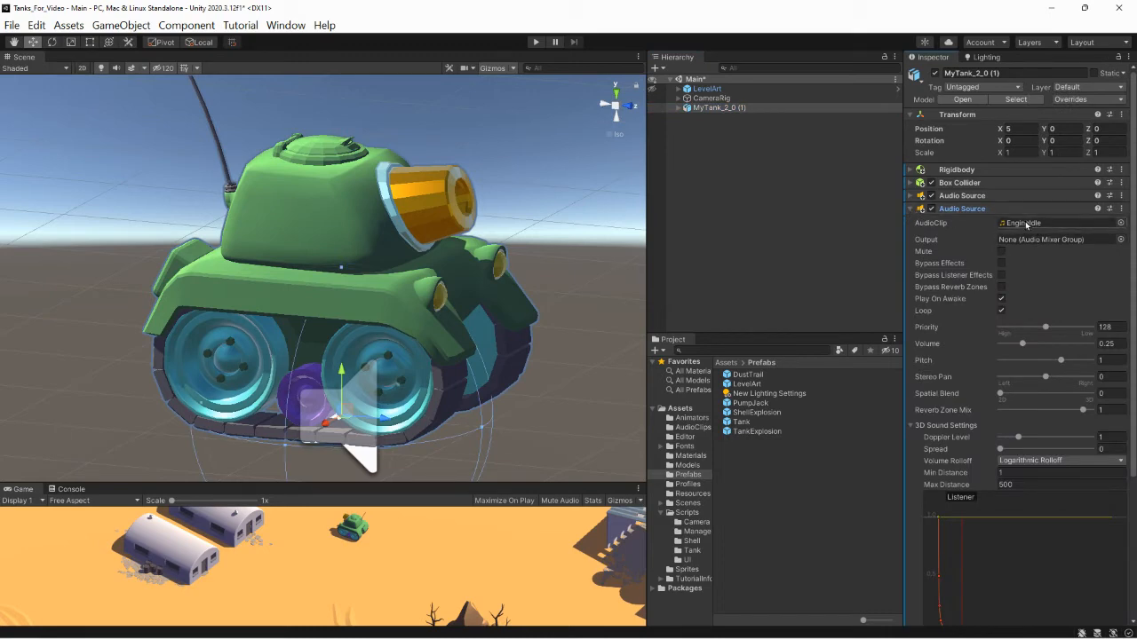
click(911, 210)
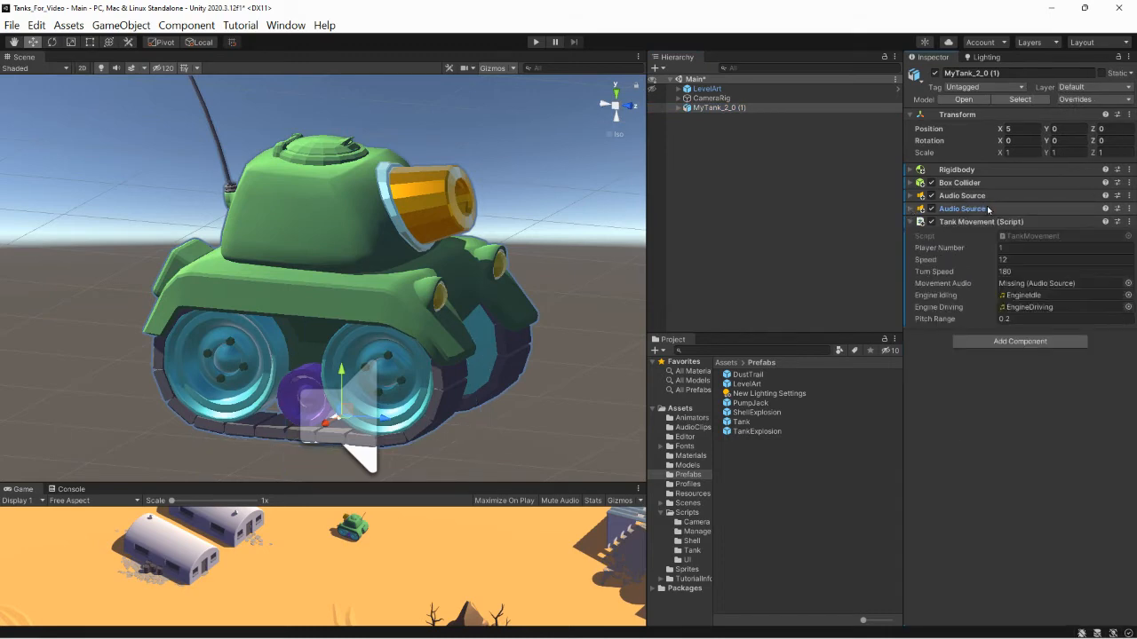
drag(987, 210, 1055, 287)
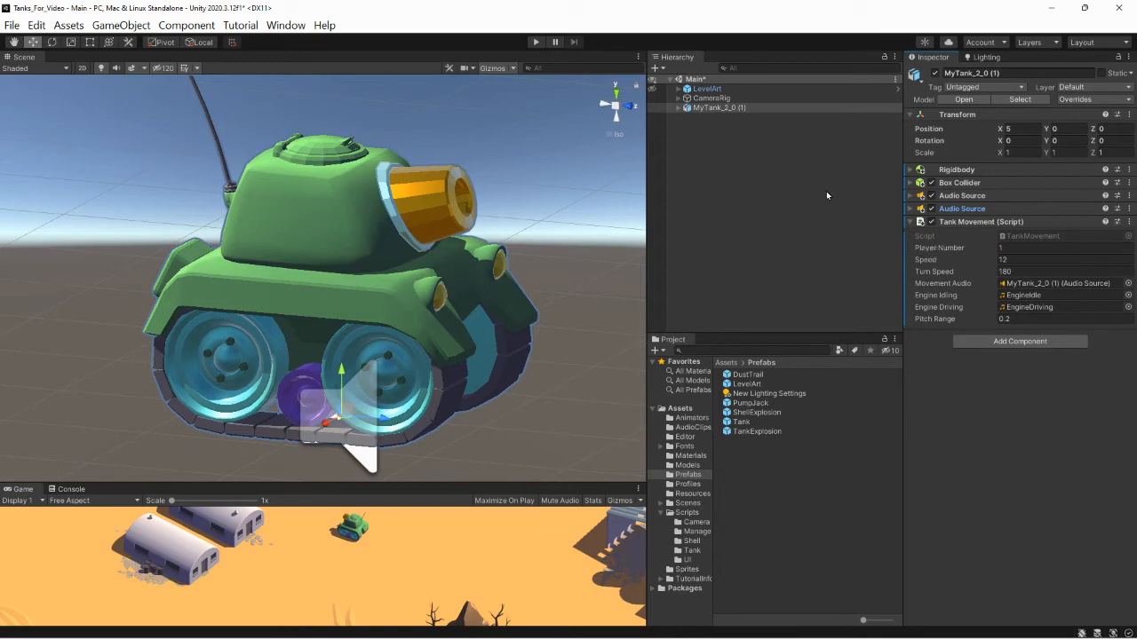
Assign MyTank_2_0 (1) as Element 0 of the CameraRig's Camera Control targets.
click(713, 97)
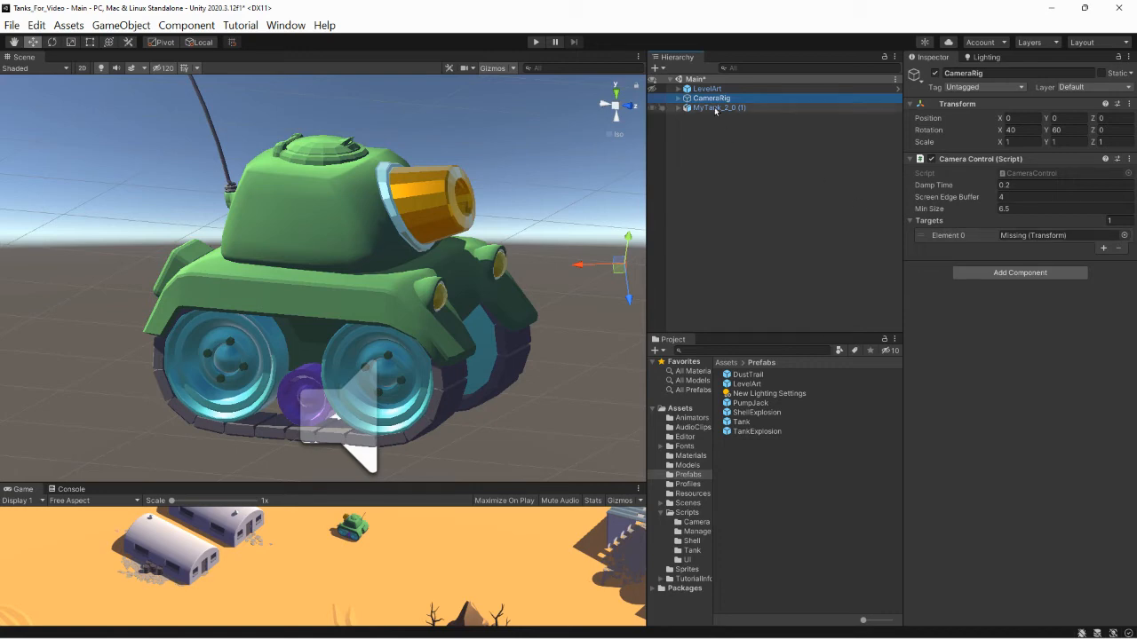
drag(711, 111, 1042, 236)
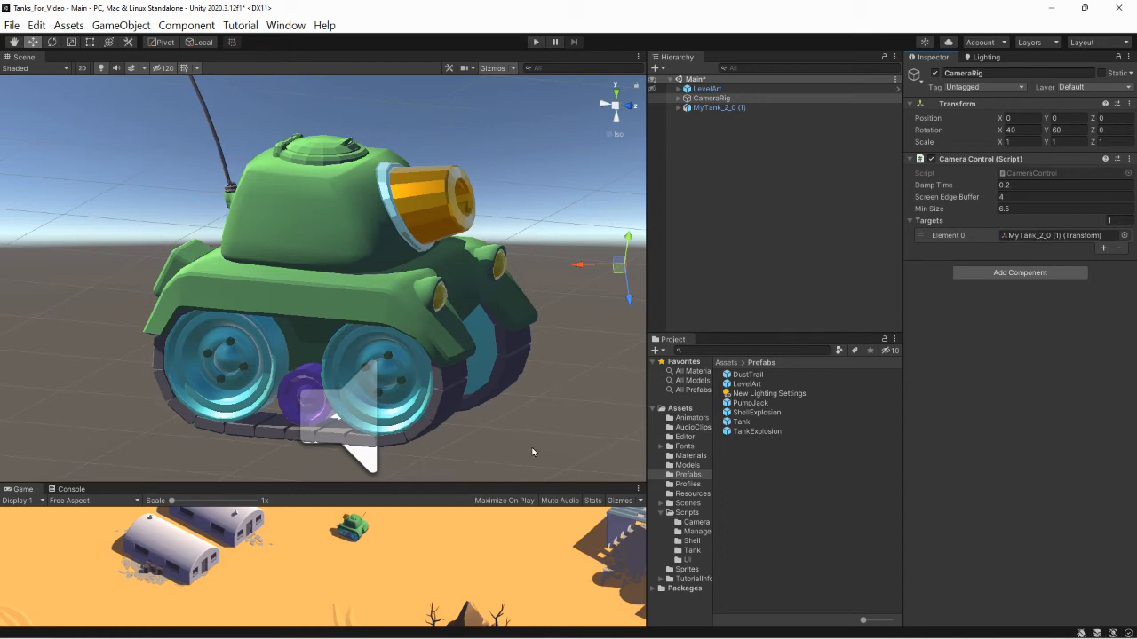
Enlarge the Game view and play-test the scene by driving and turning the custom tank around the level, ending in edit mode.
drag(507, 480, 513, 358)
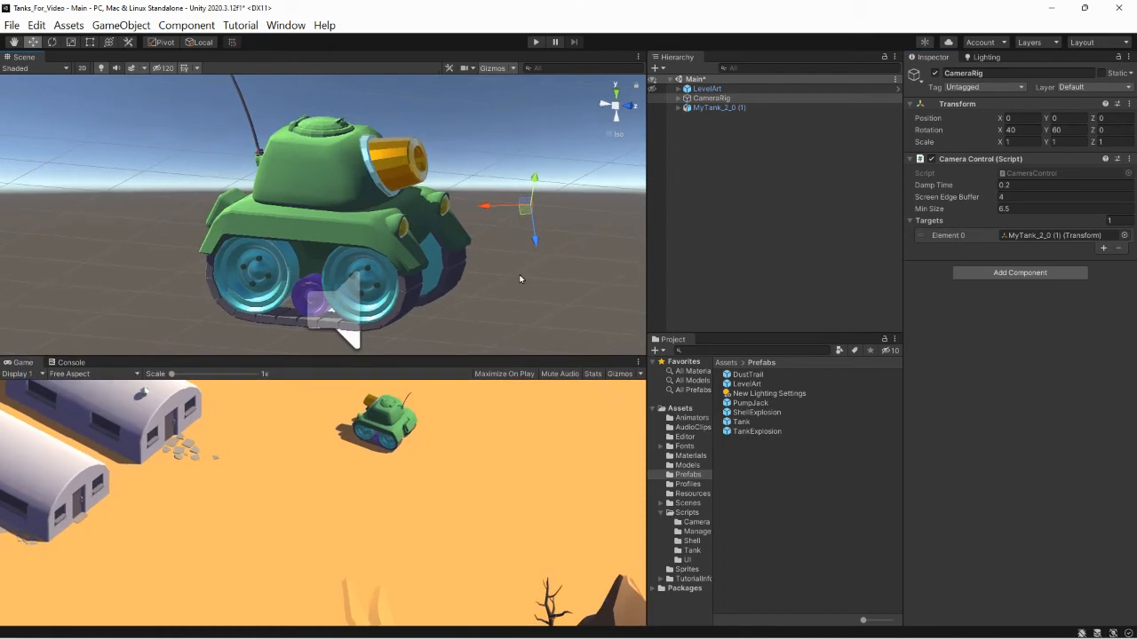
click(537, 41)
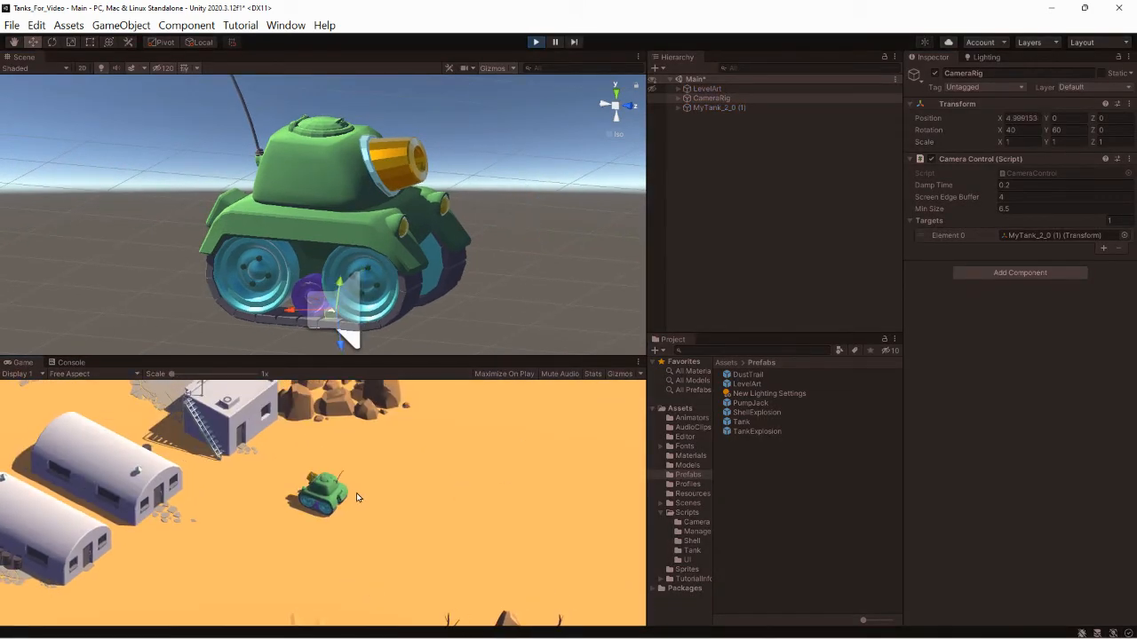
key(d)
key(w)
key(a)
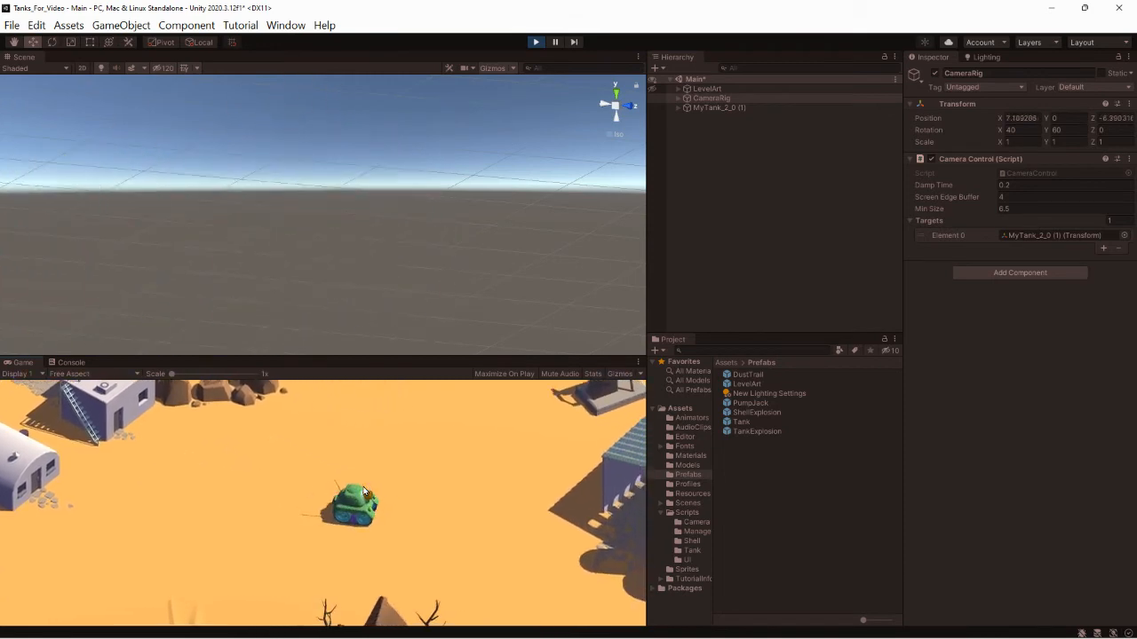
key(d)
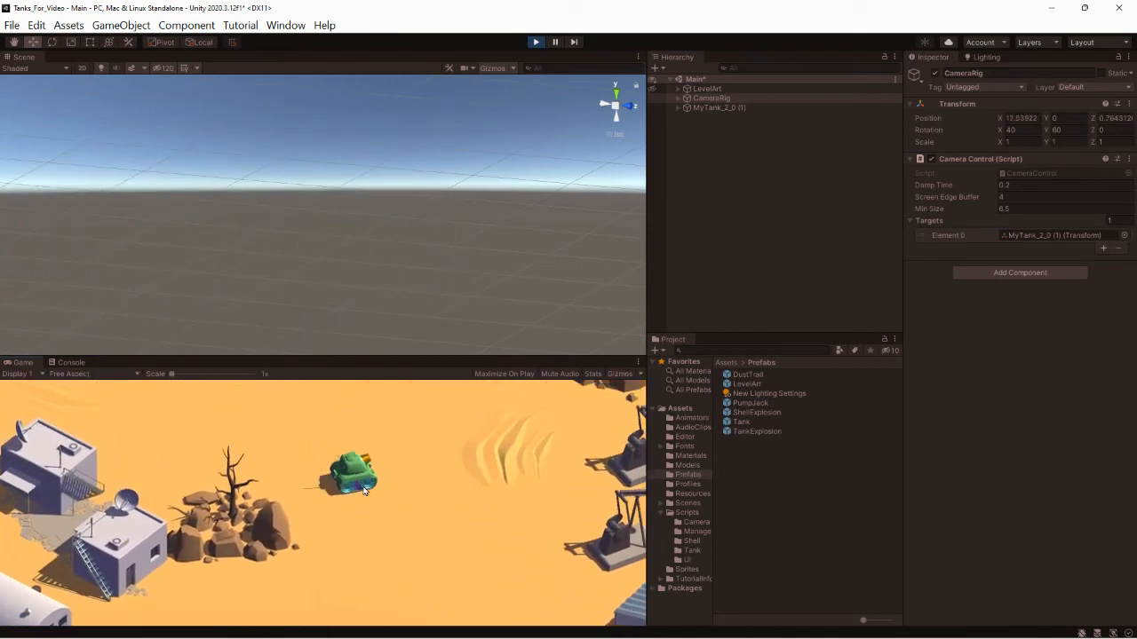
key(a)
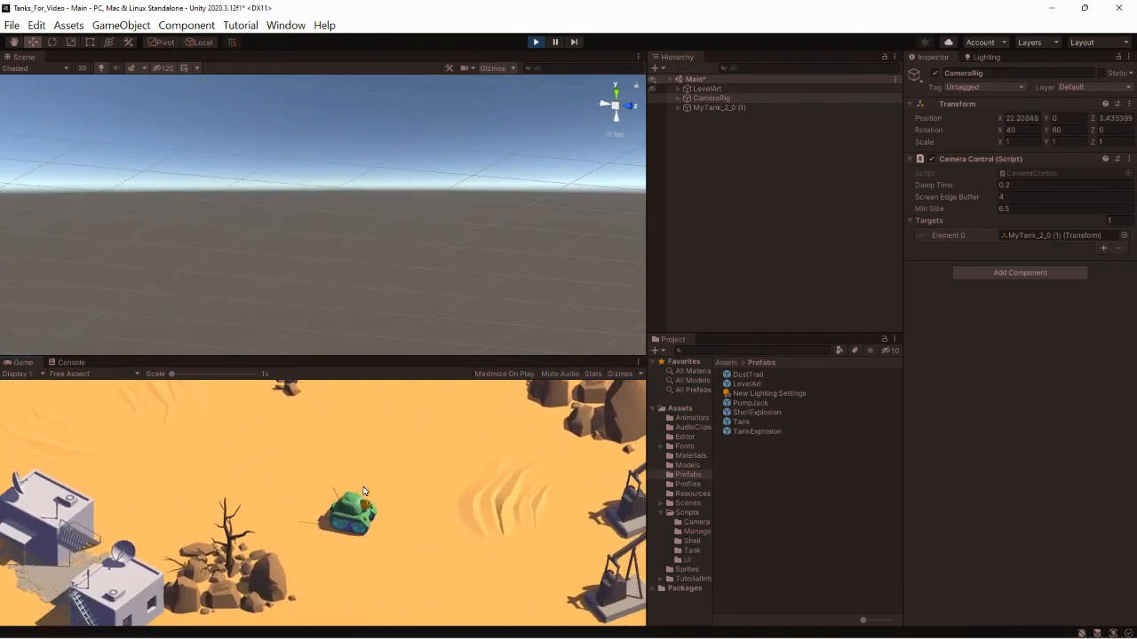
key(d)
key(a)
key(d)
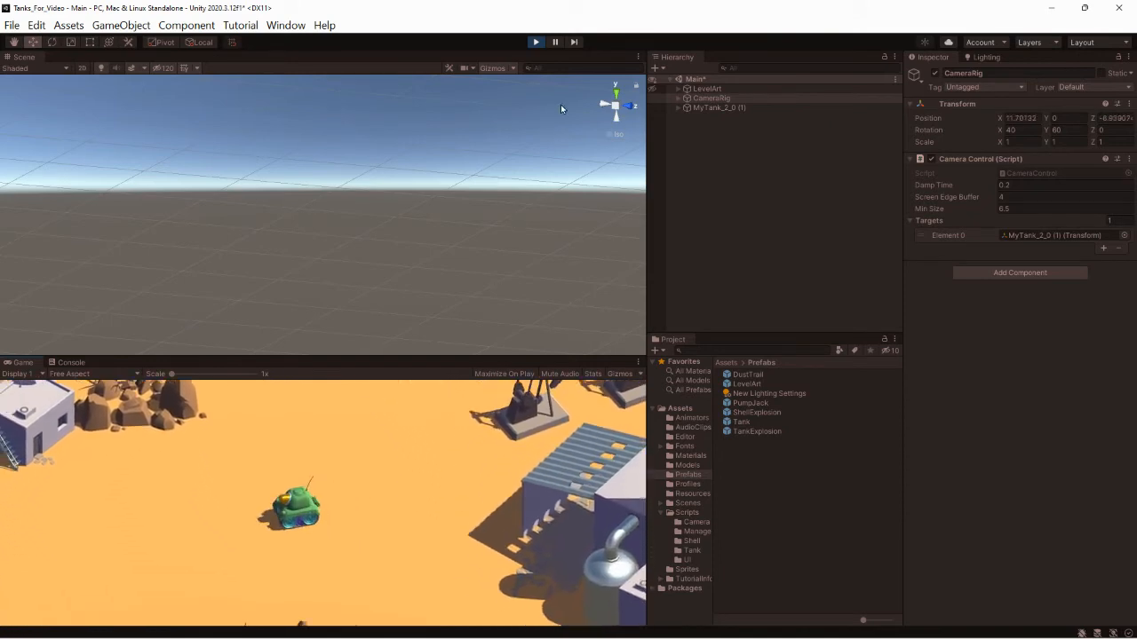
click(535, 42)
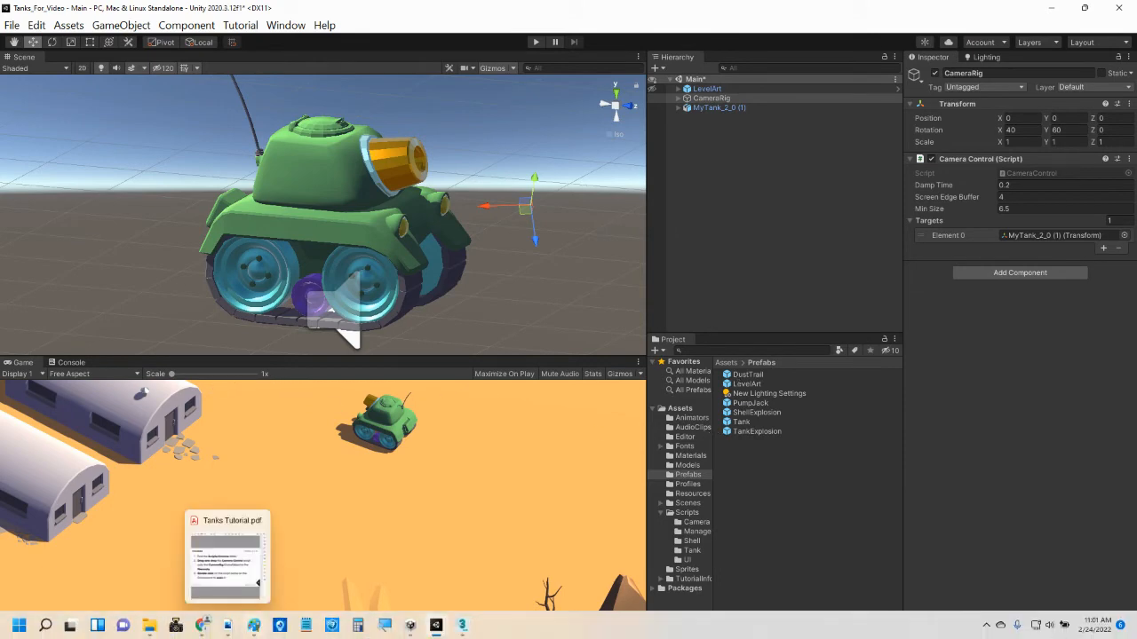
click(62, 539)
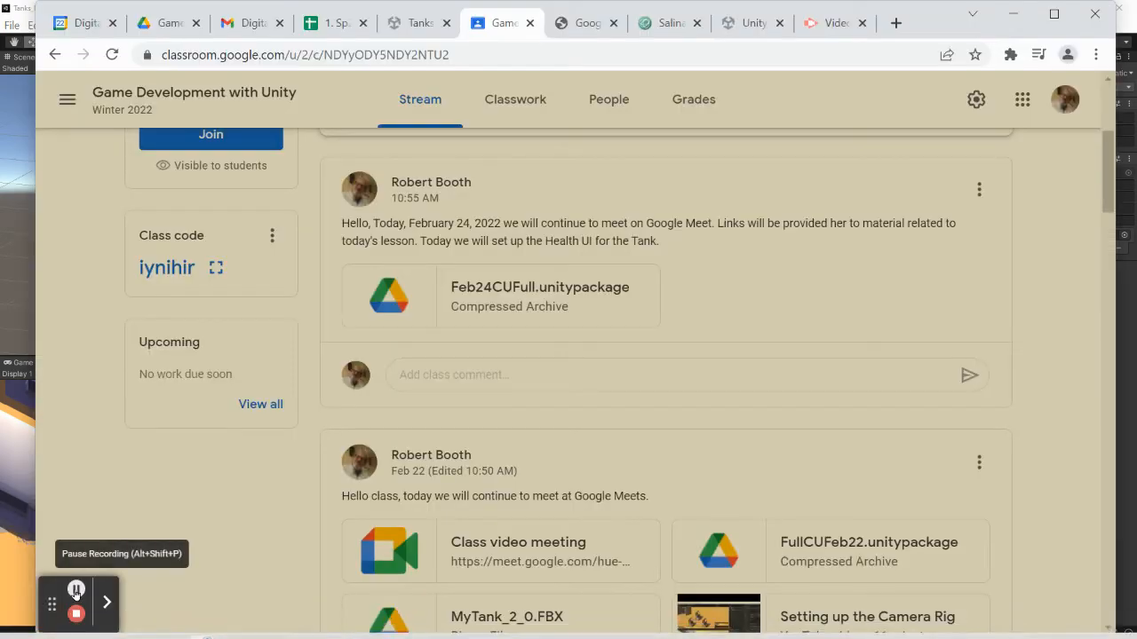
click(13, 326)
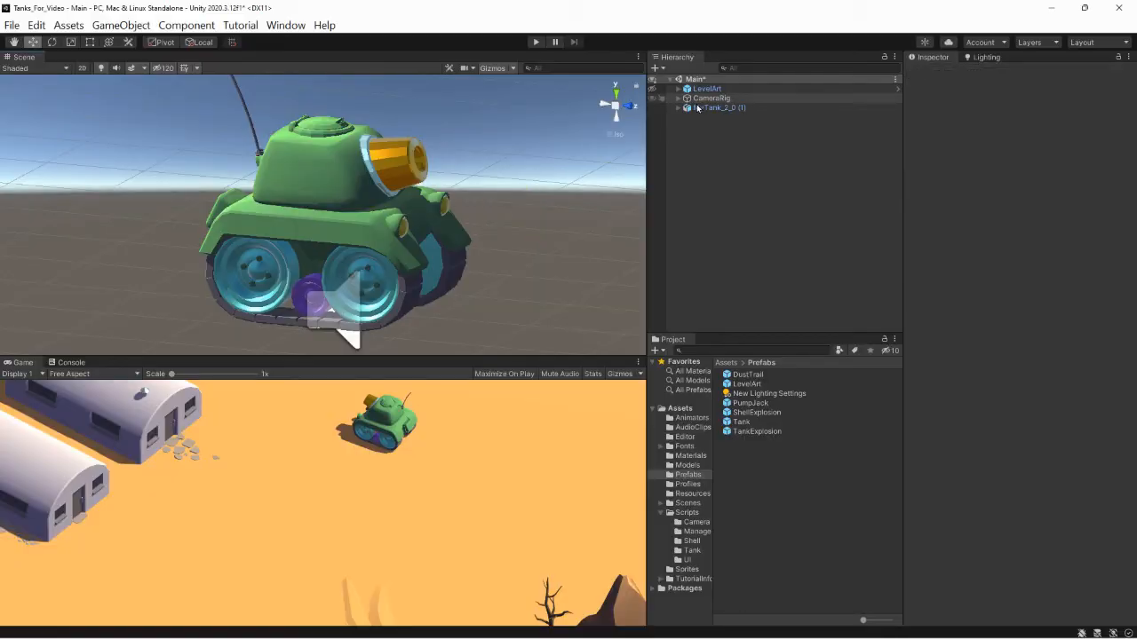
Run the scene again to check the custom tank's driving and steering, and exit play mode.
click(536, 41)
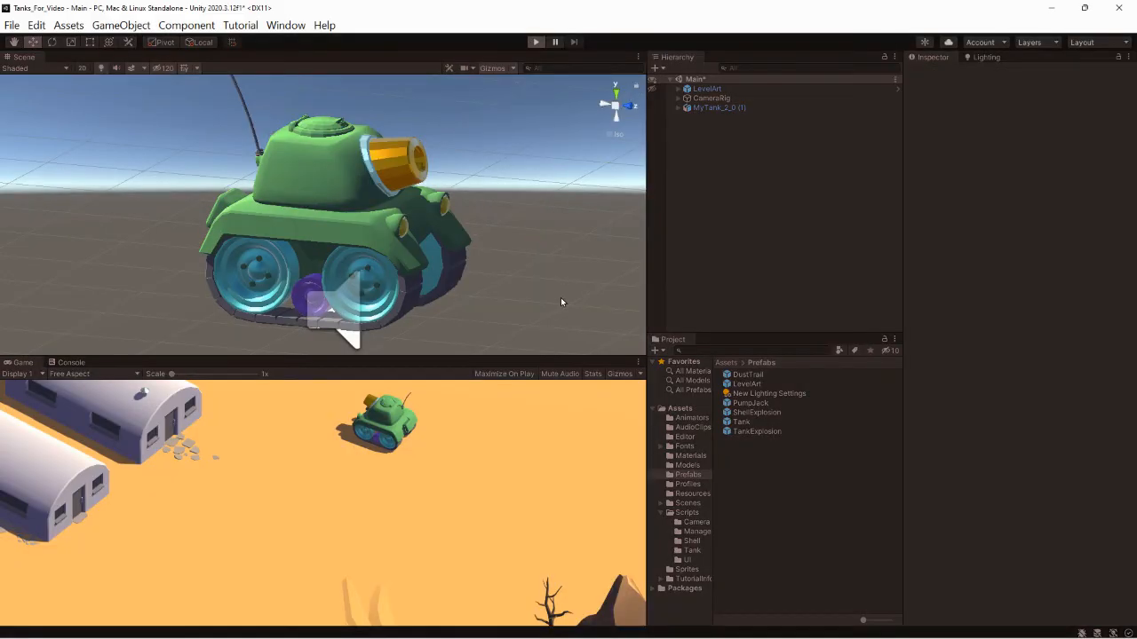
key(w)
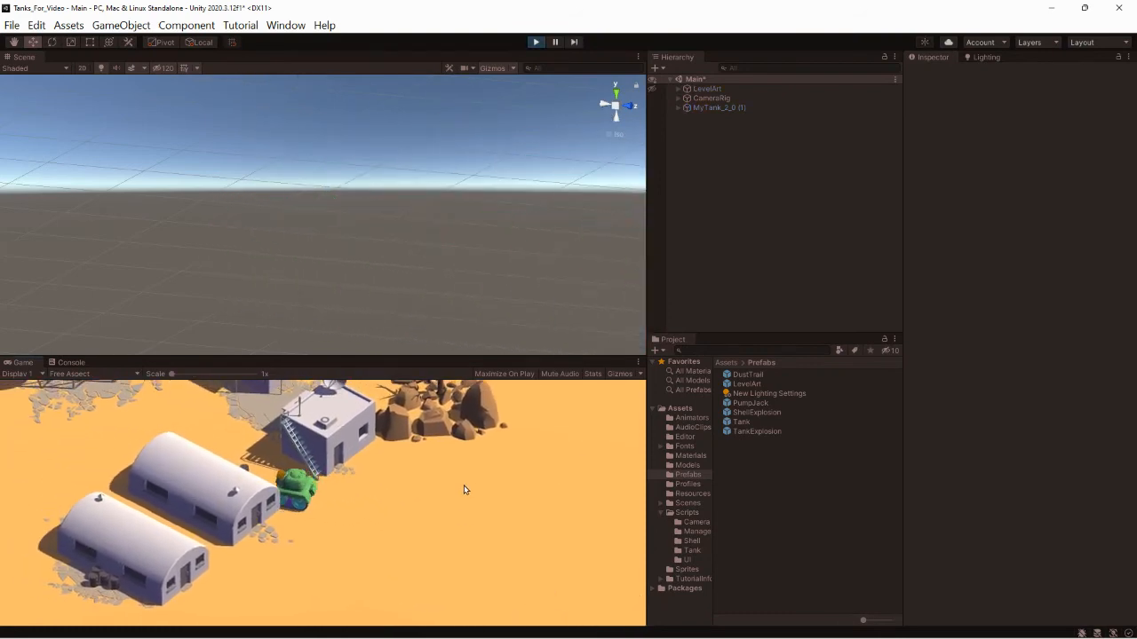
key(d)
key(w)
key(a)
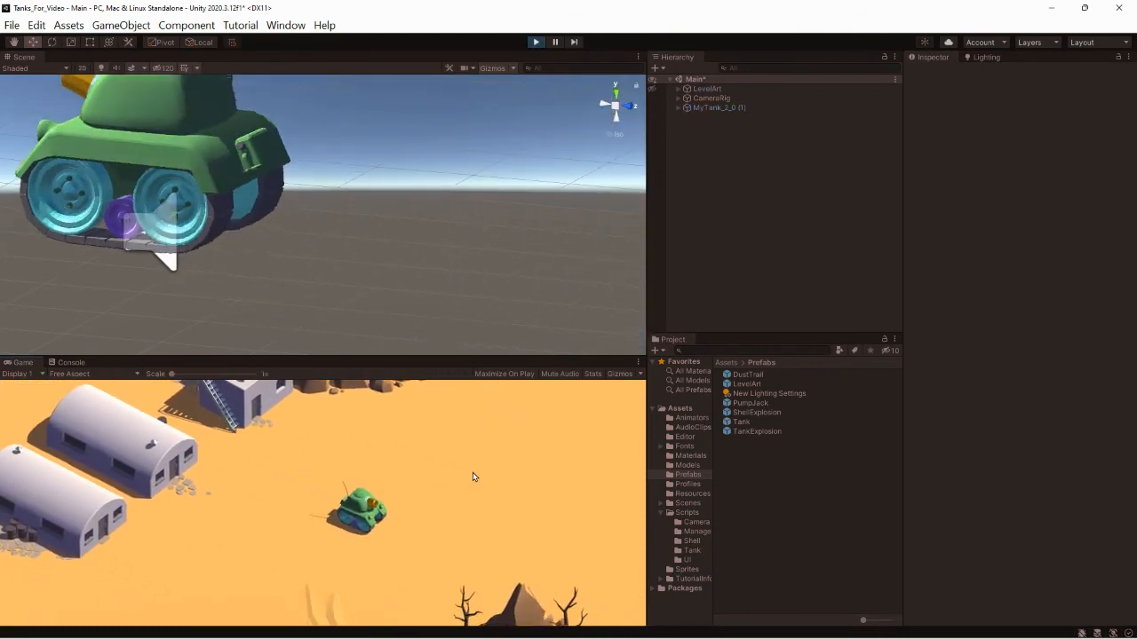
click(539, 42)
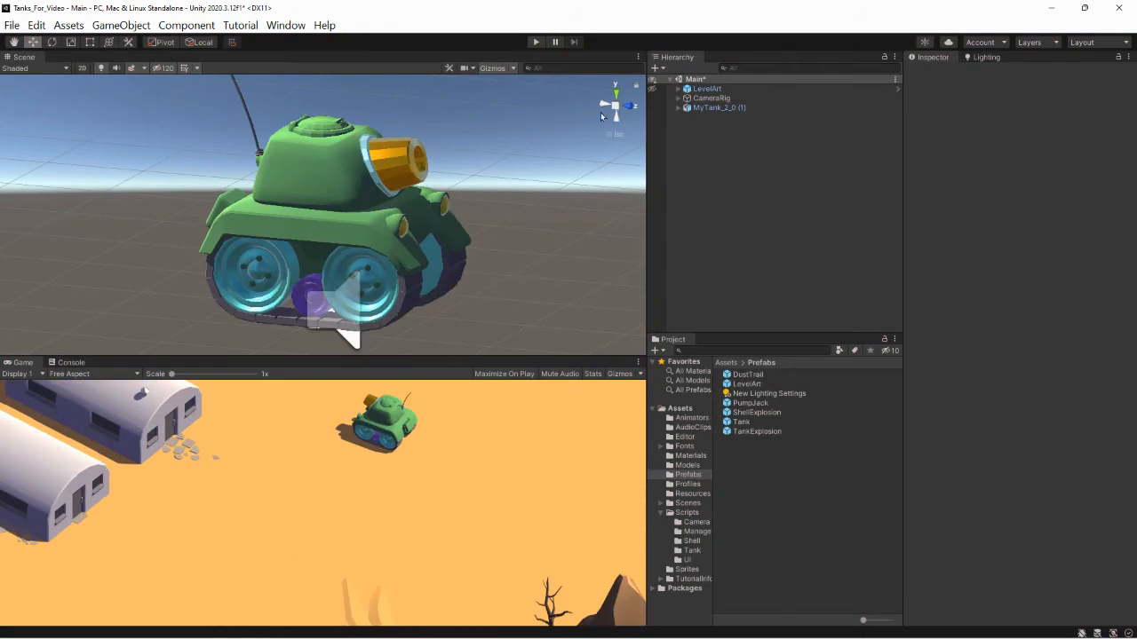
Review the CameraRig's Camera Control settings and the Camera settings of its child Main Camera.
click(799, 99)
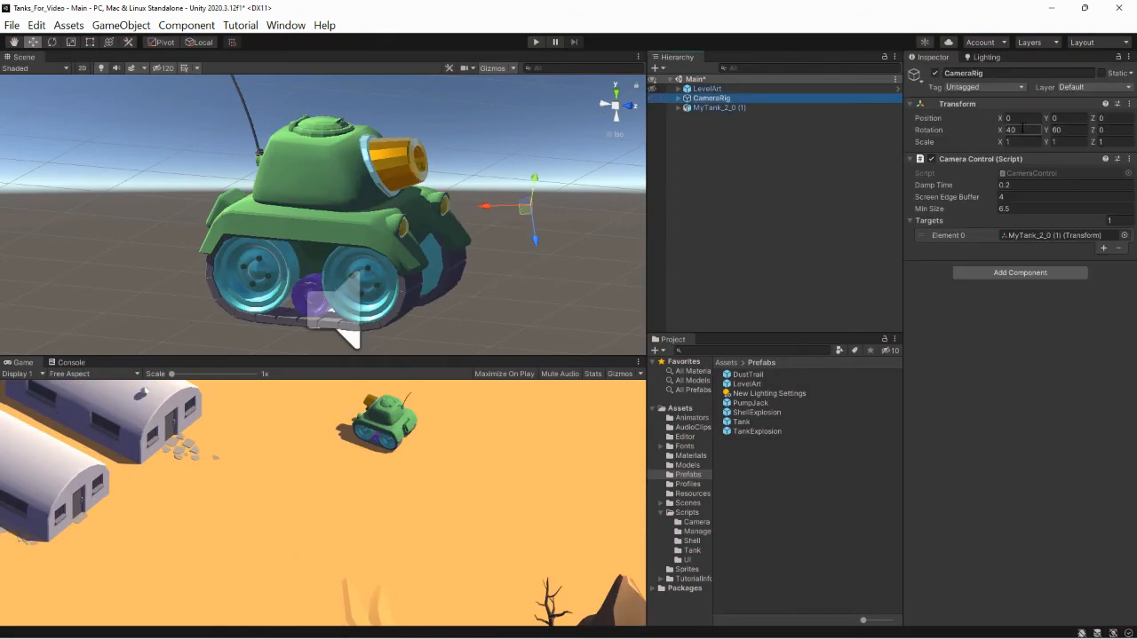
click(681, 98)
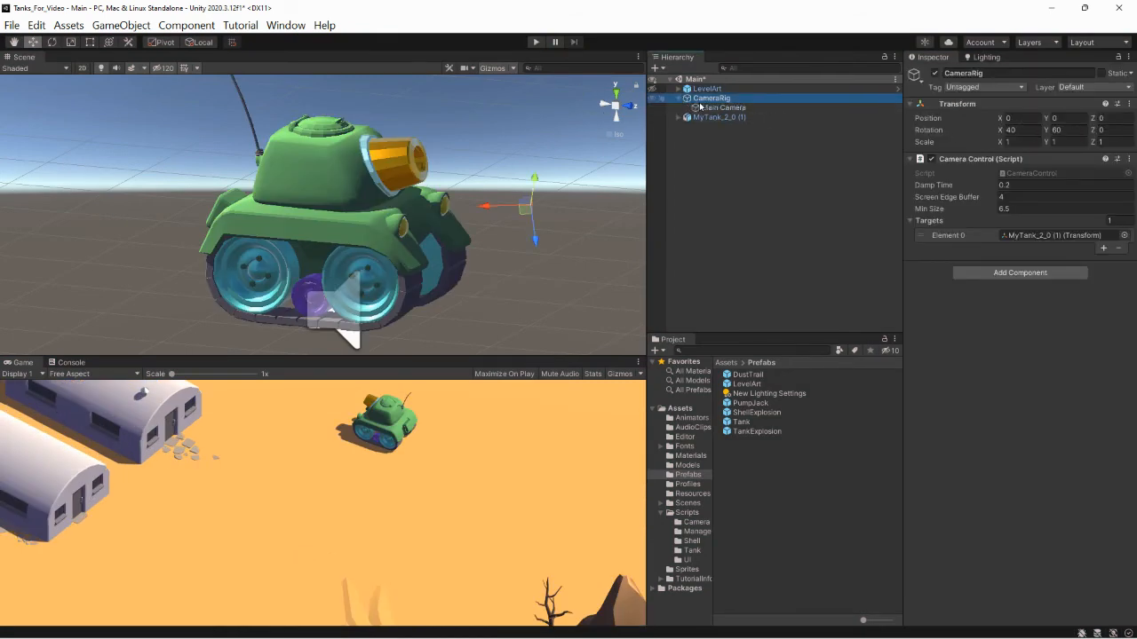
click(705, 107)
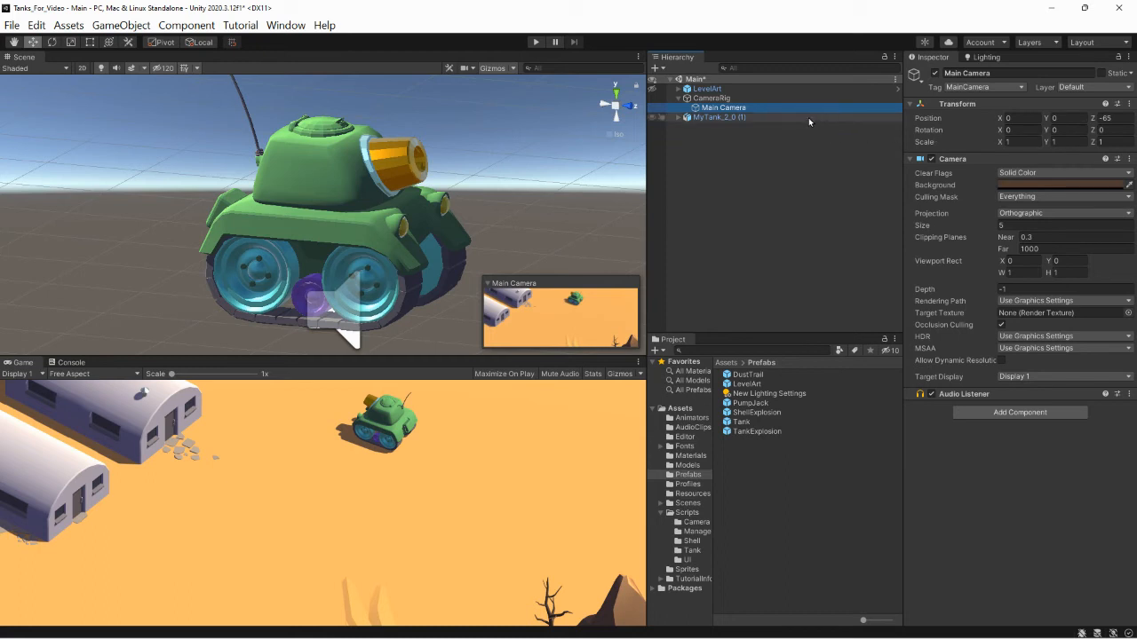
click(711, 99)
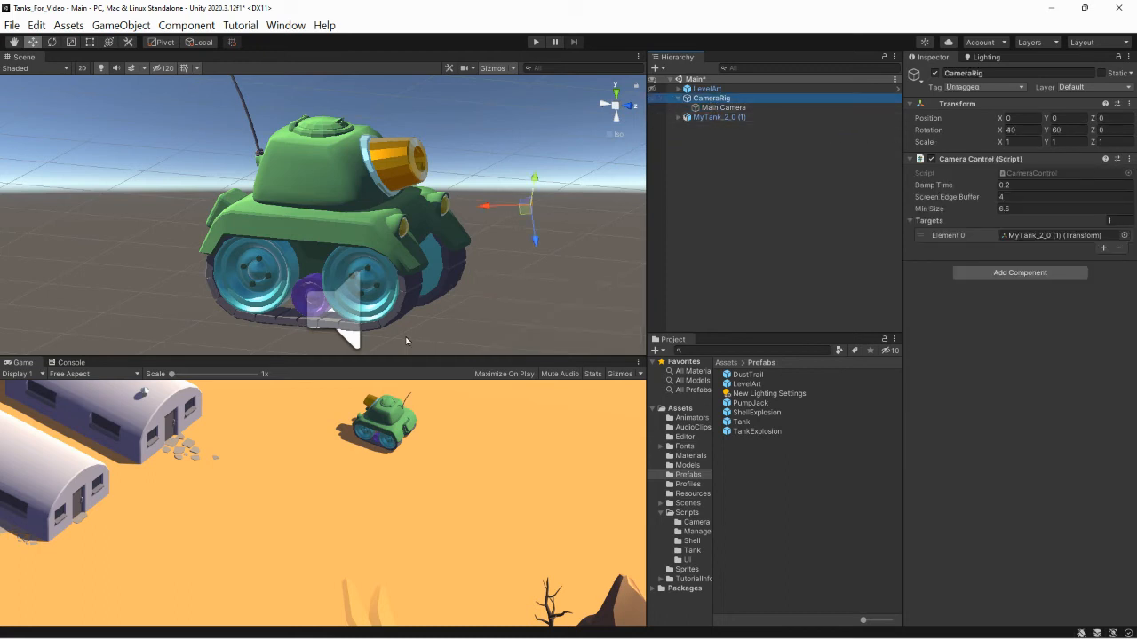
Enlarge the Game view slightly and set MyTank_2_0 (1)'s X position to 0.
drag(406, 355, 409, 340)
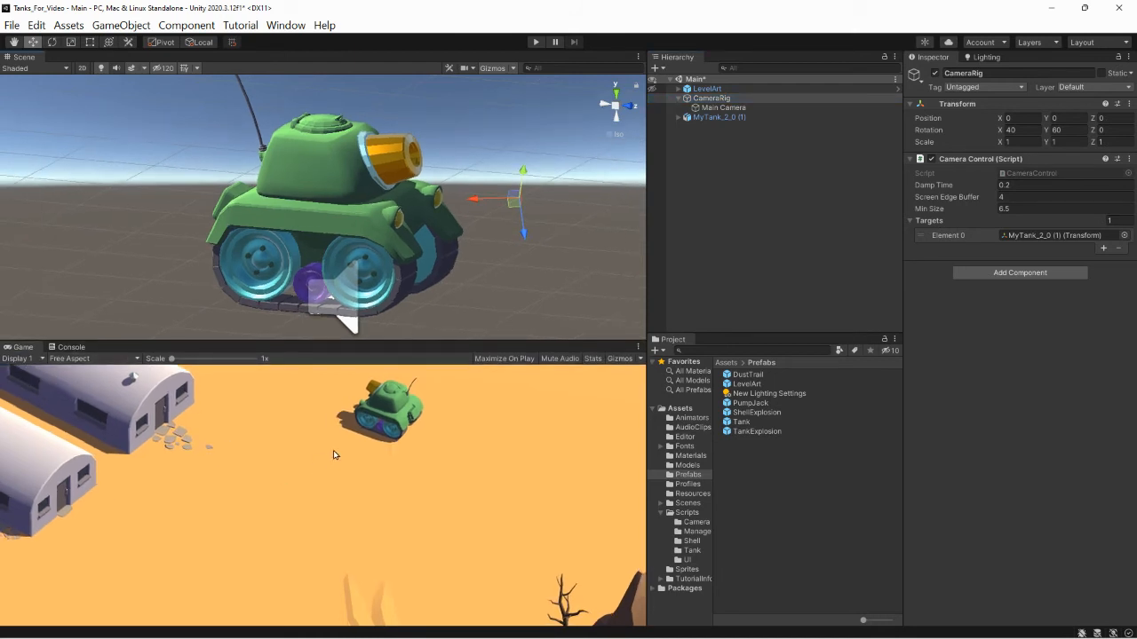
click(718, 118)
click(1021, 128)
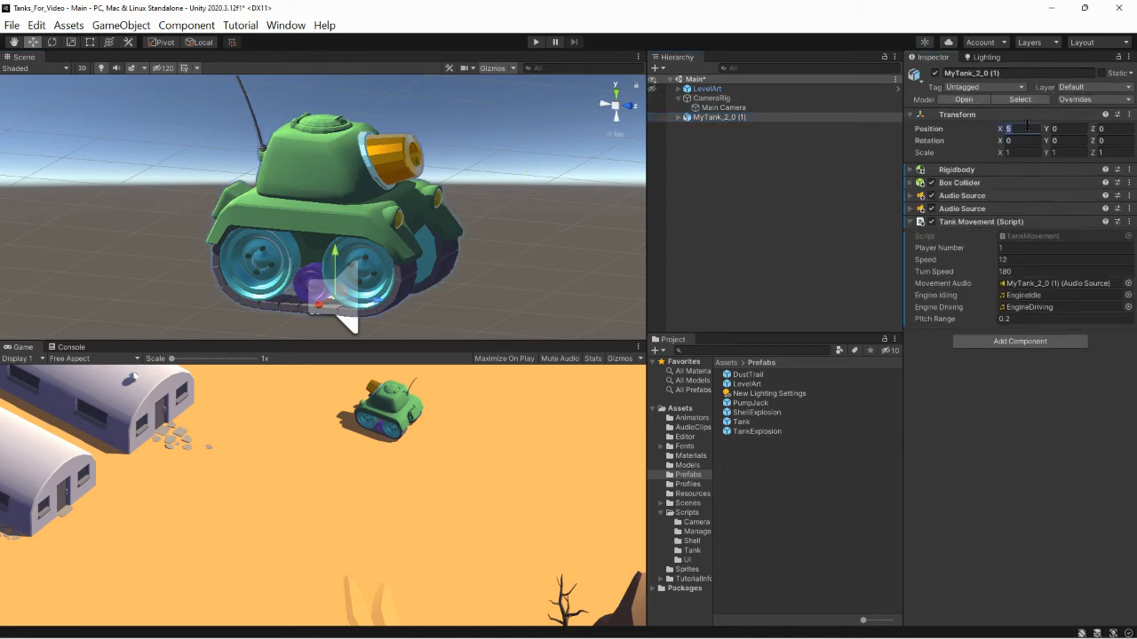
text(0)
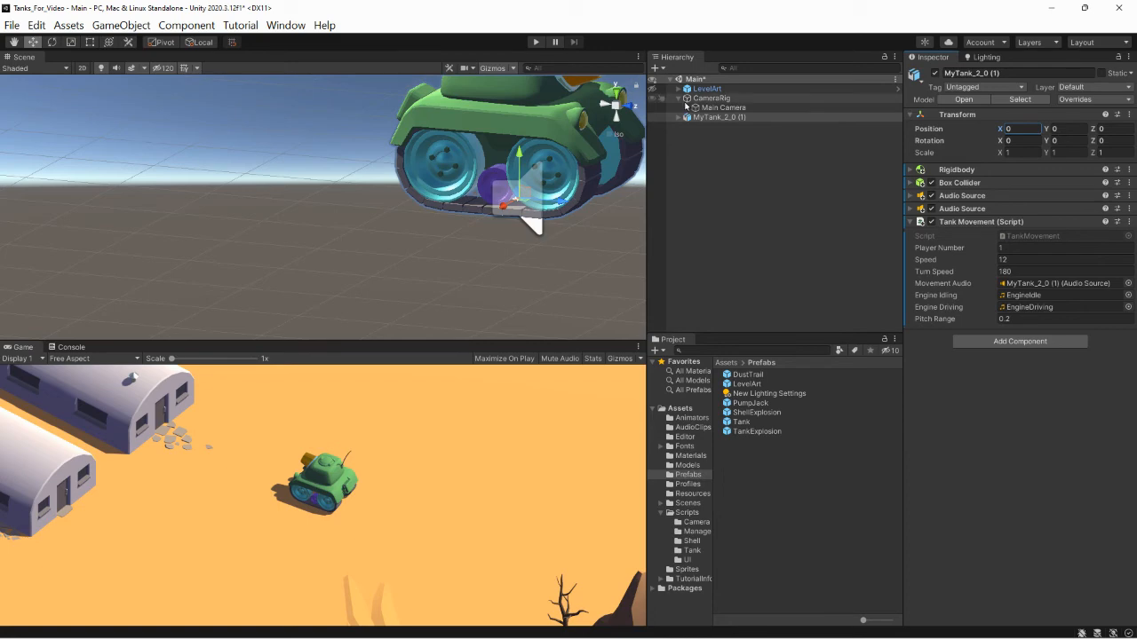
Make LevelArt visible in the Scene view again and show the tank among the surrounding buildings.
click(654, 90)
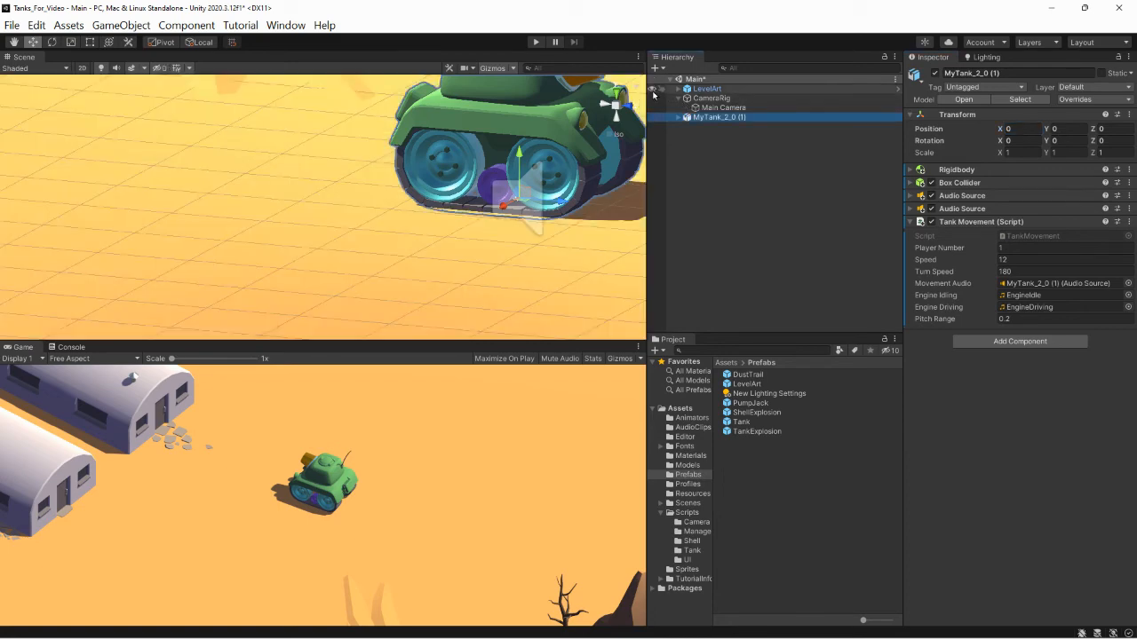
scroll(538, 155, down, 7)
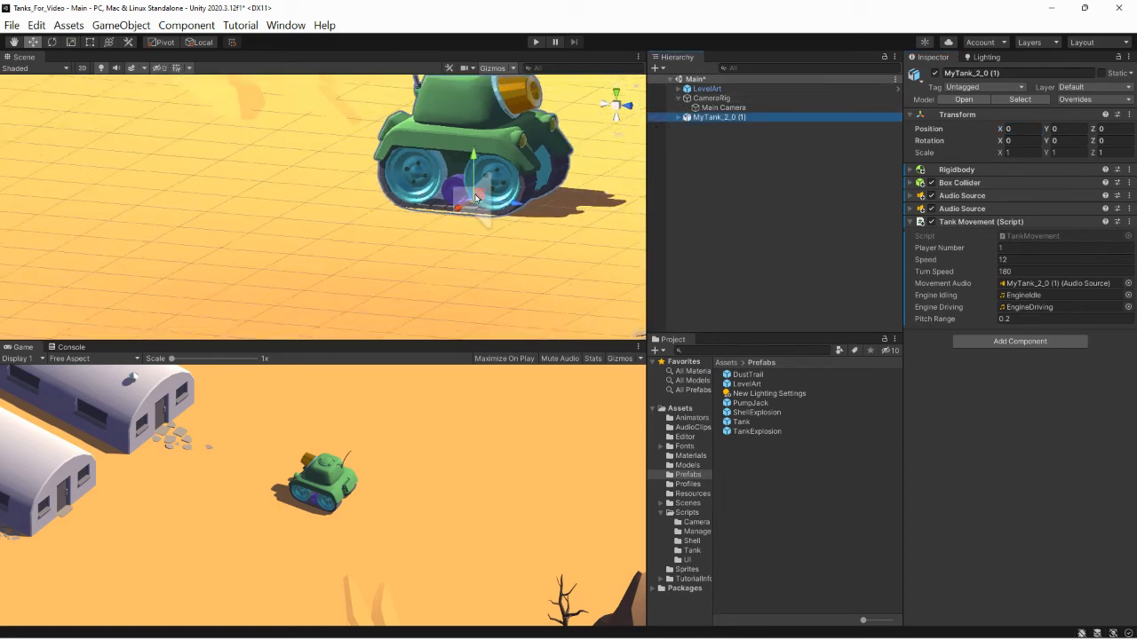
middle_drag(495, 150, 467, 208)
scroll(488, 154, down, 3)
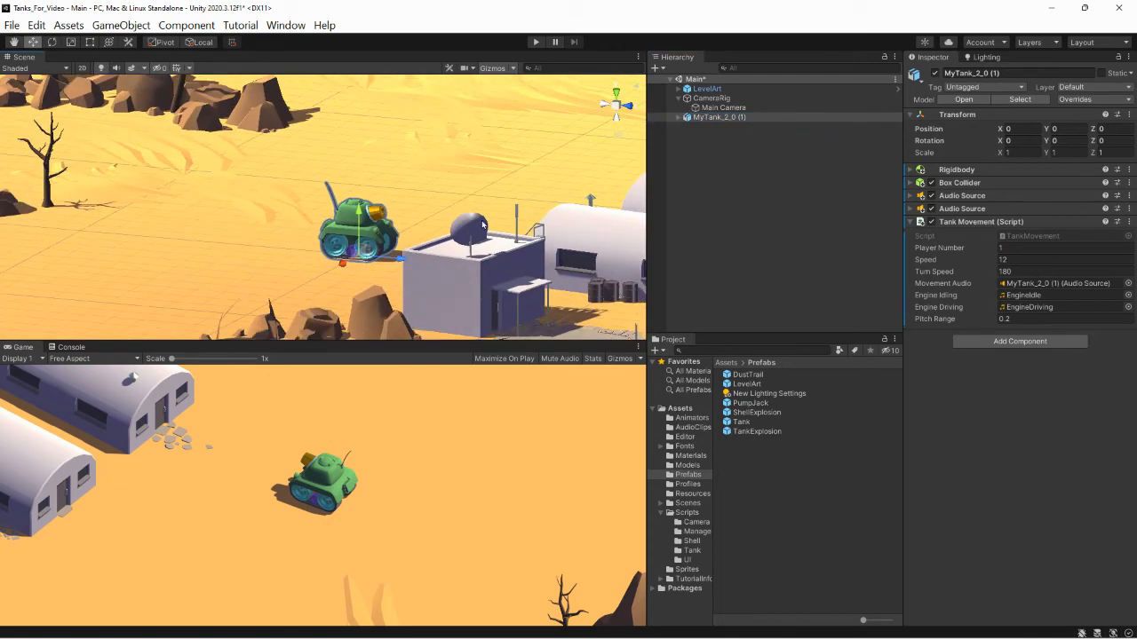
Add the DustTrail prefab as a child of MyTank_2_0 (1) and rename it LeftDustTrail.
click(714, 118)
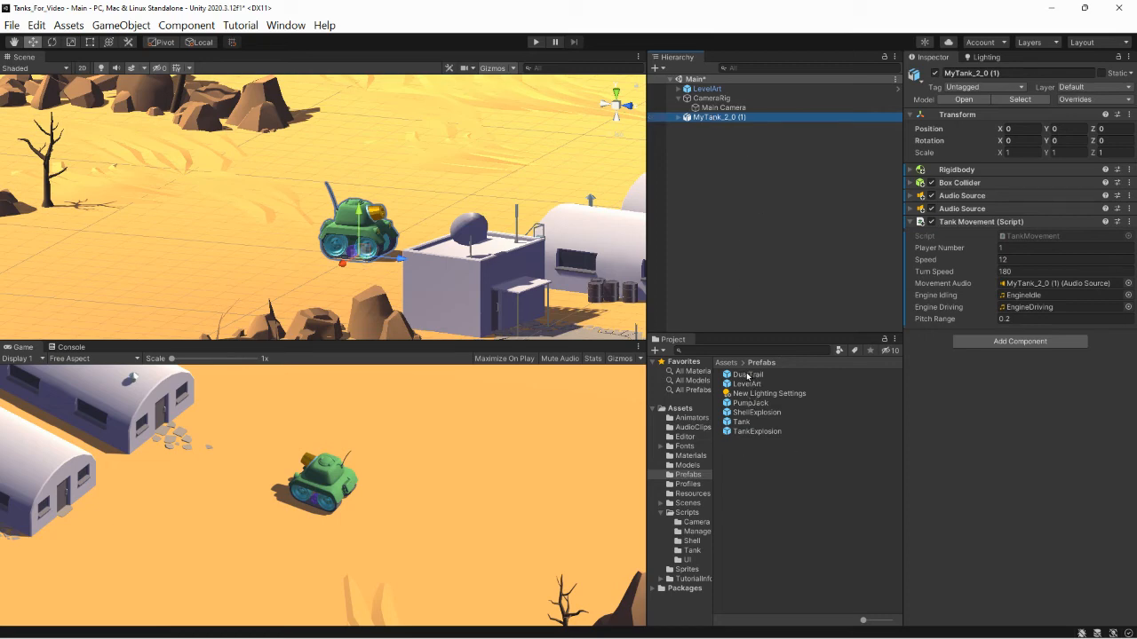
drag(748, 376, 743, 119)
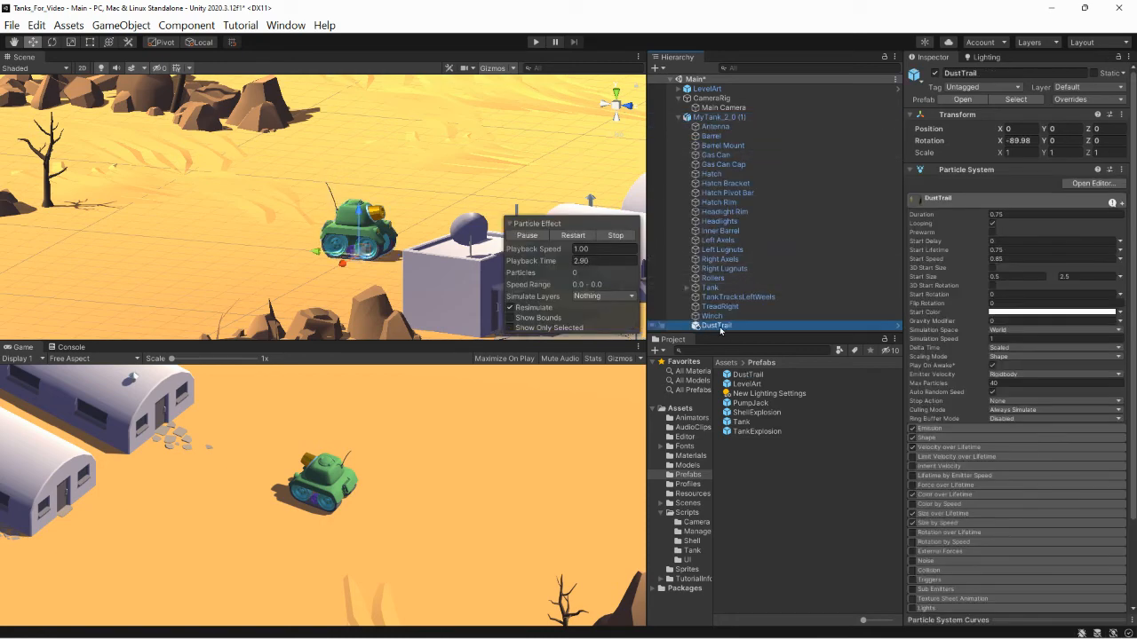
click(987, 74)
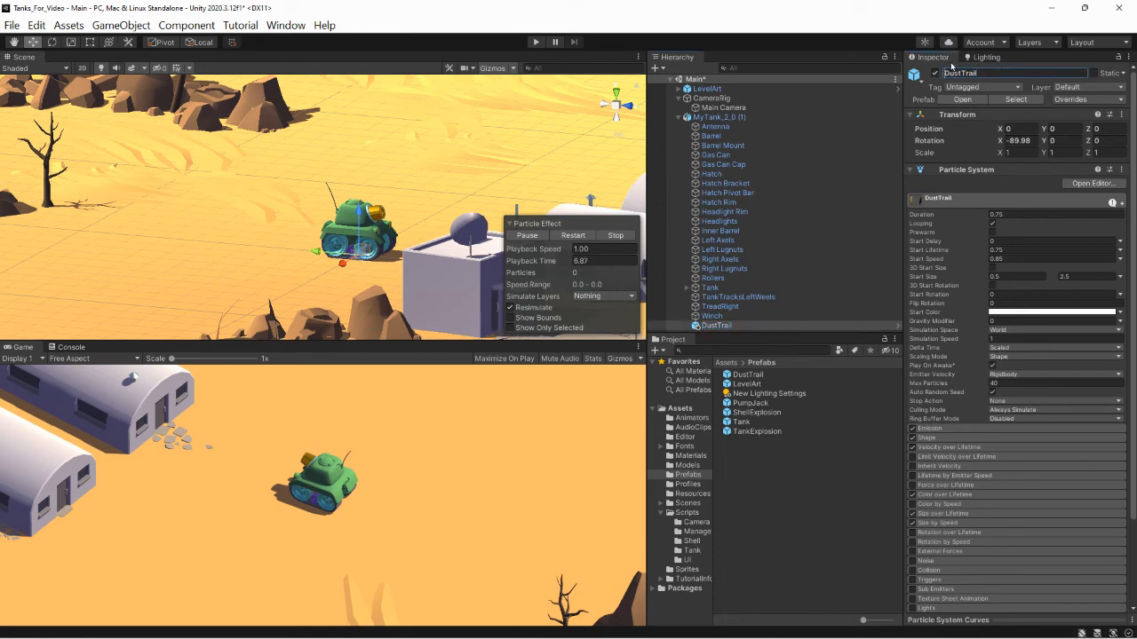
text(Left)
Set LeftDustTrail's position to X -0.5 and Z -0.75, and check its placement behind the tank's left track.
click(1010, 128)
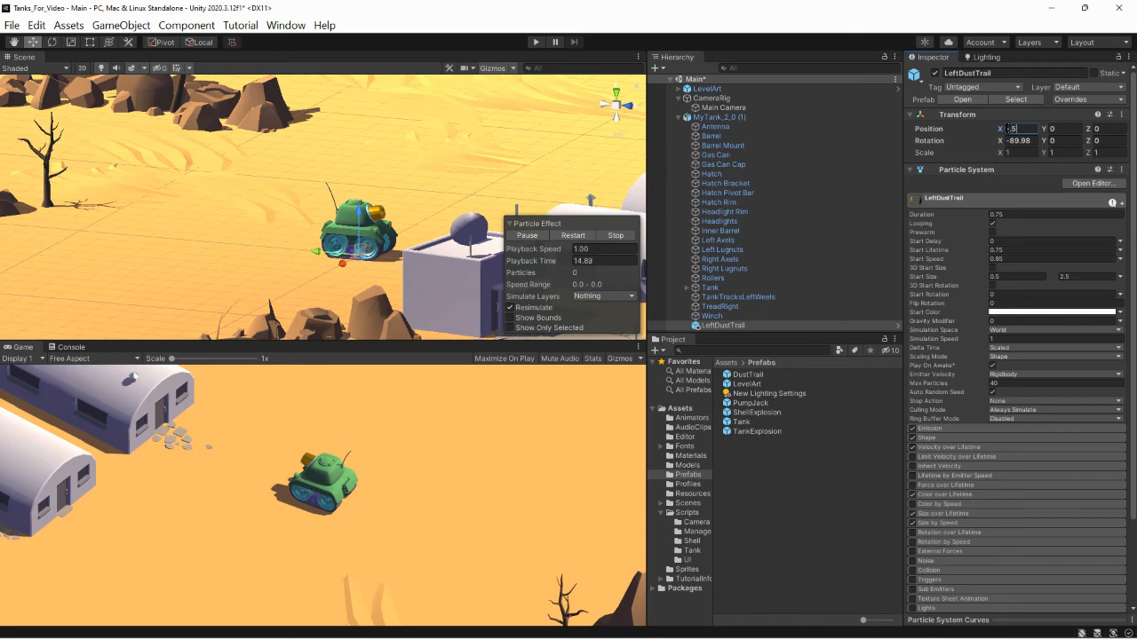
text(-.5)
key(Return)
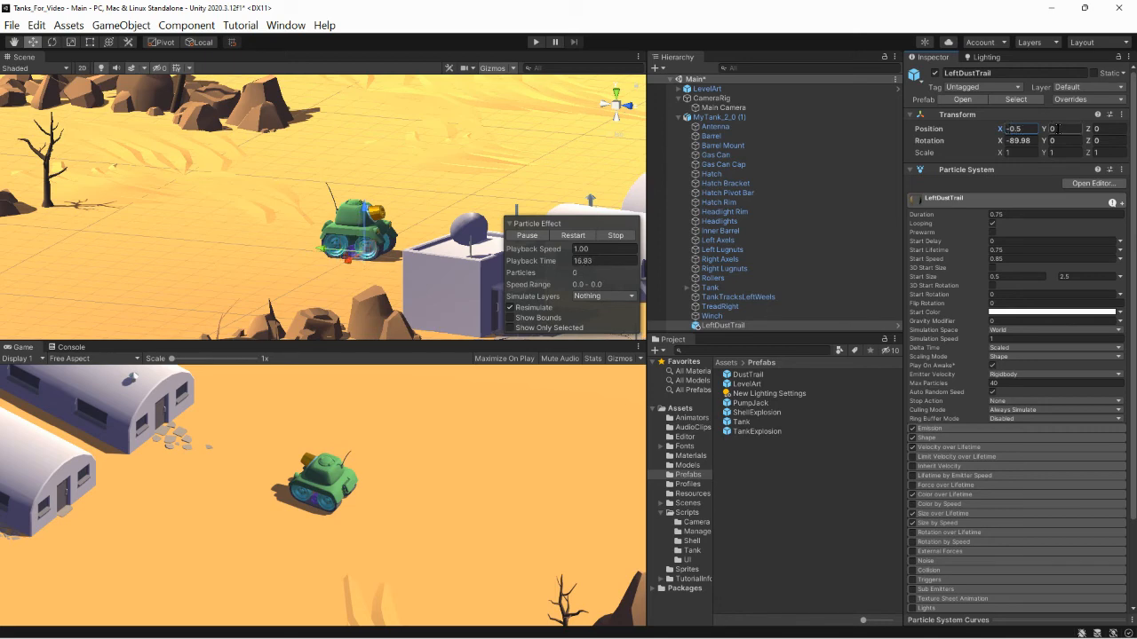
click(1098, 129)
text(-.75)
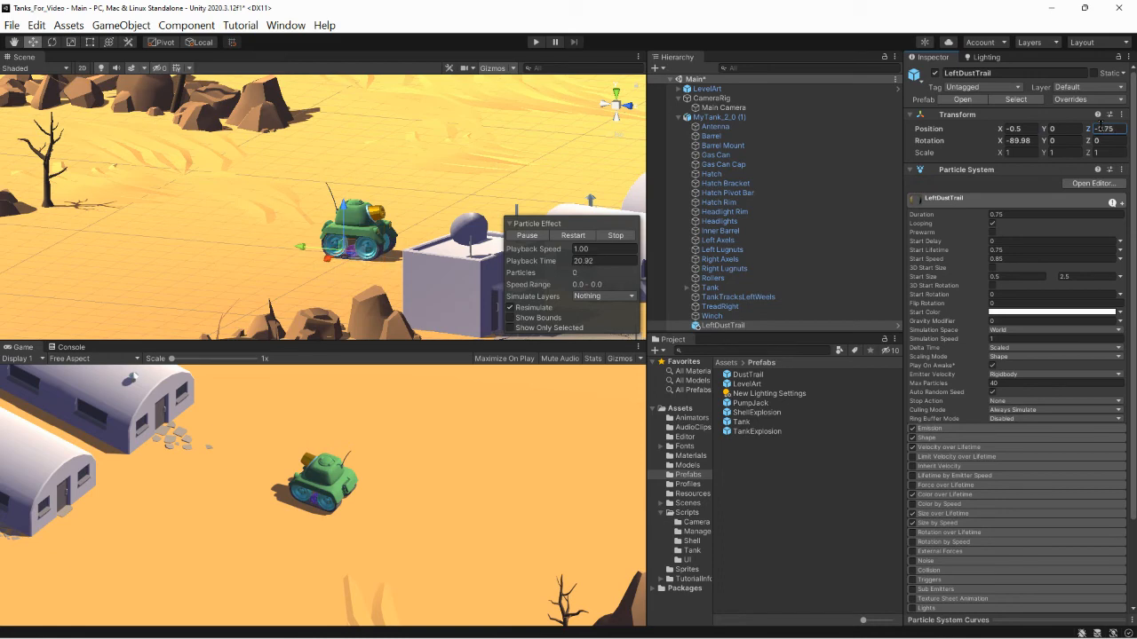
key(Return)
double_click(721, 326)
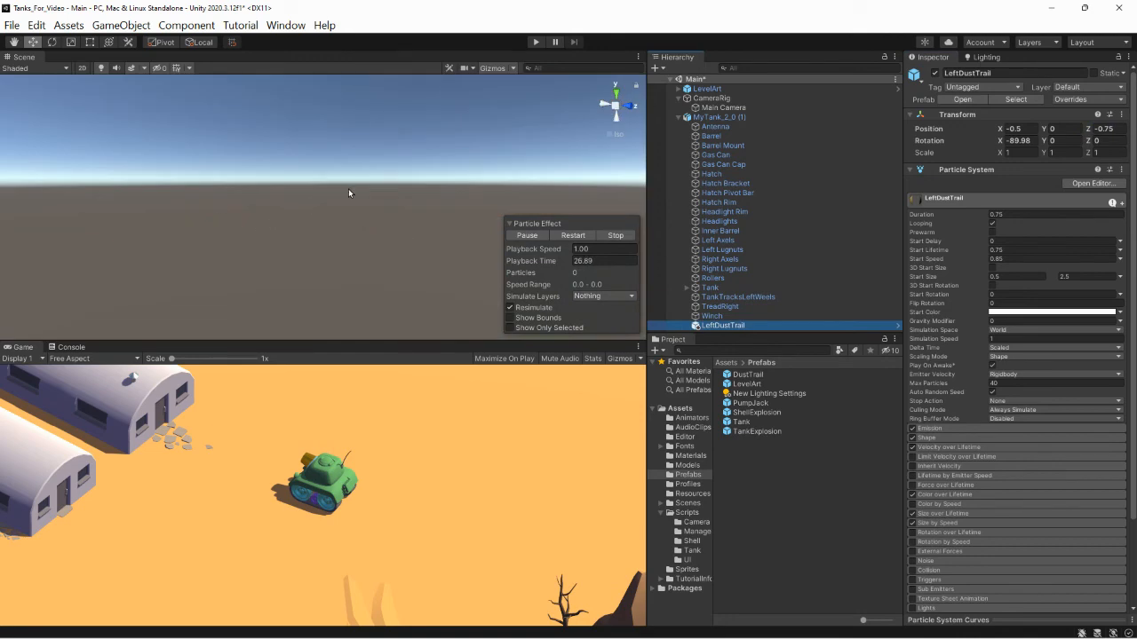
double_click(720, 117)
alt+drag(249, 267, 453, 409)
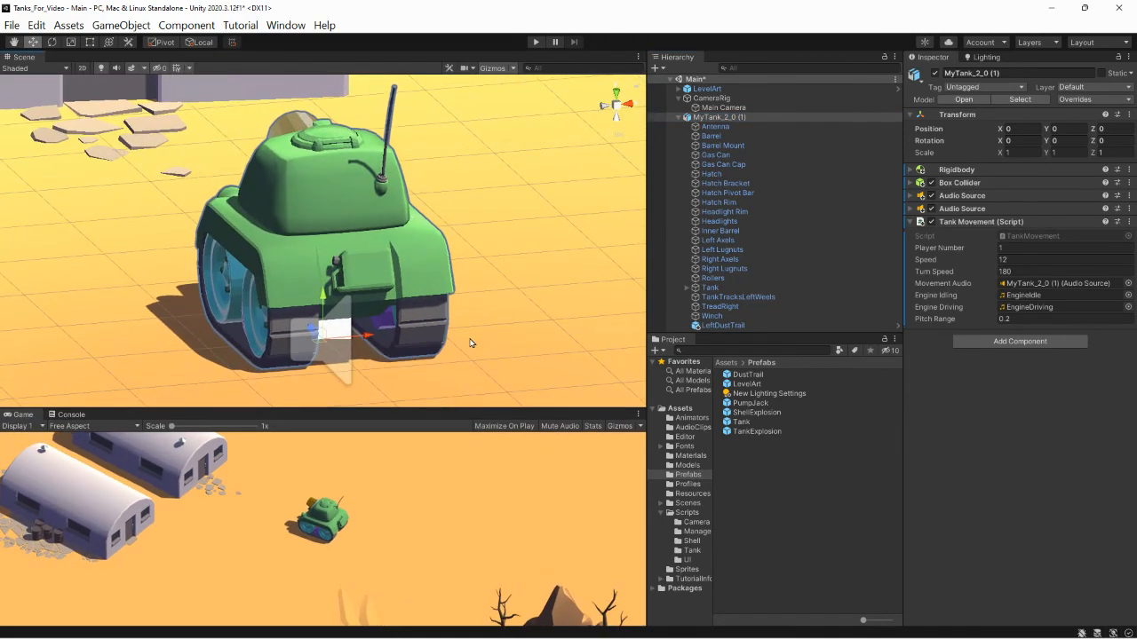
middle_drag(461, 290, 550, 367)
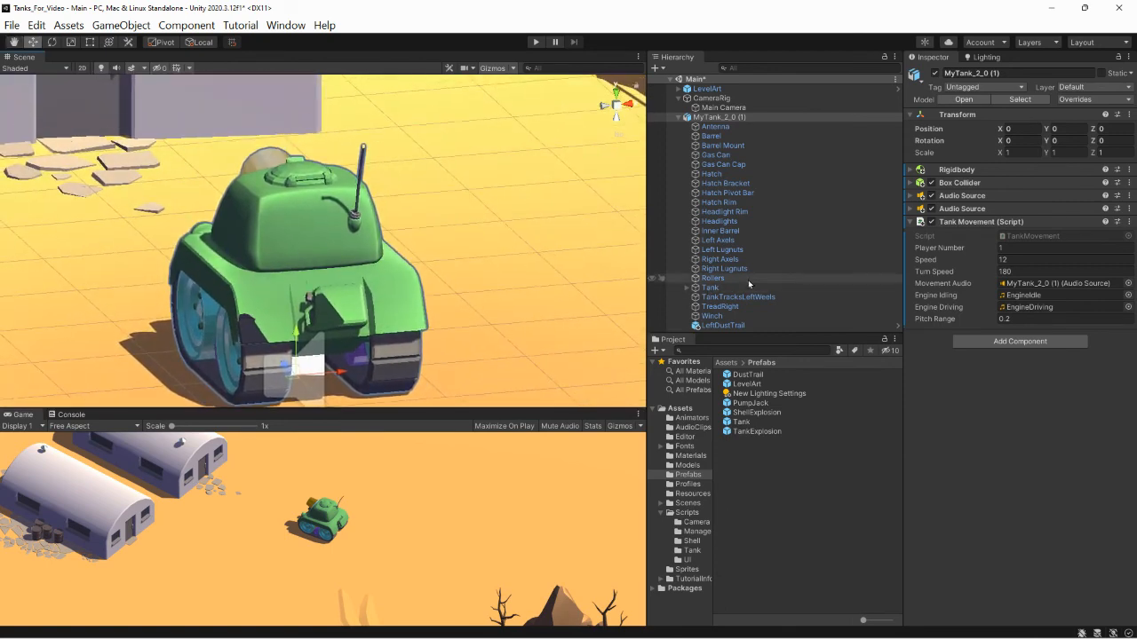
click(735, 326)
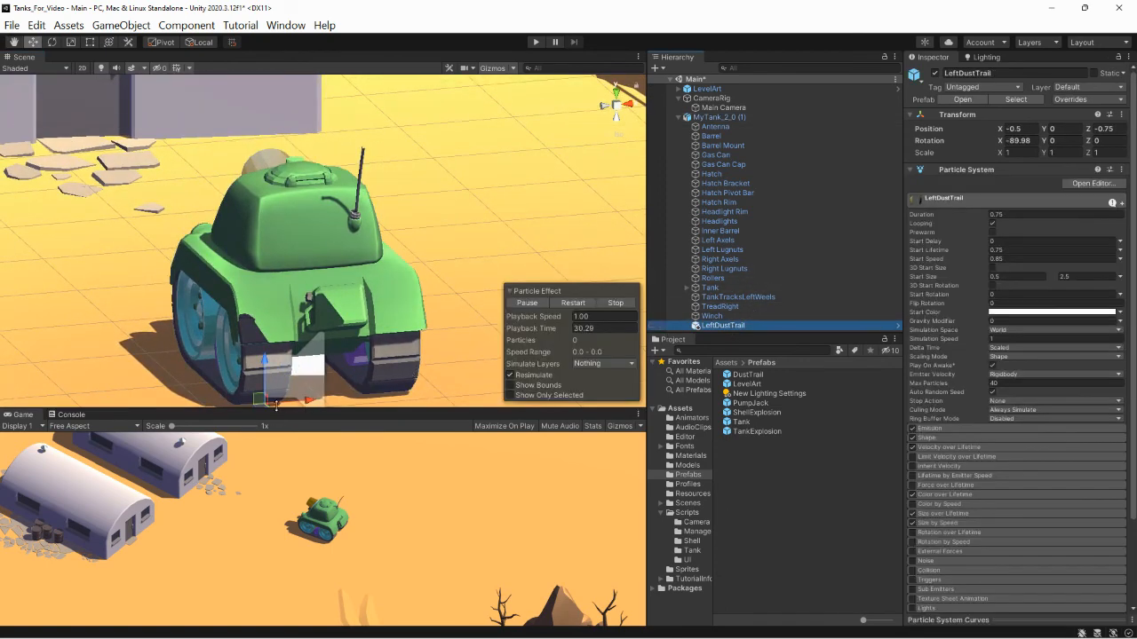
middle_drag(313, 334, 342, 249)
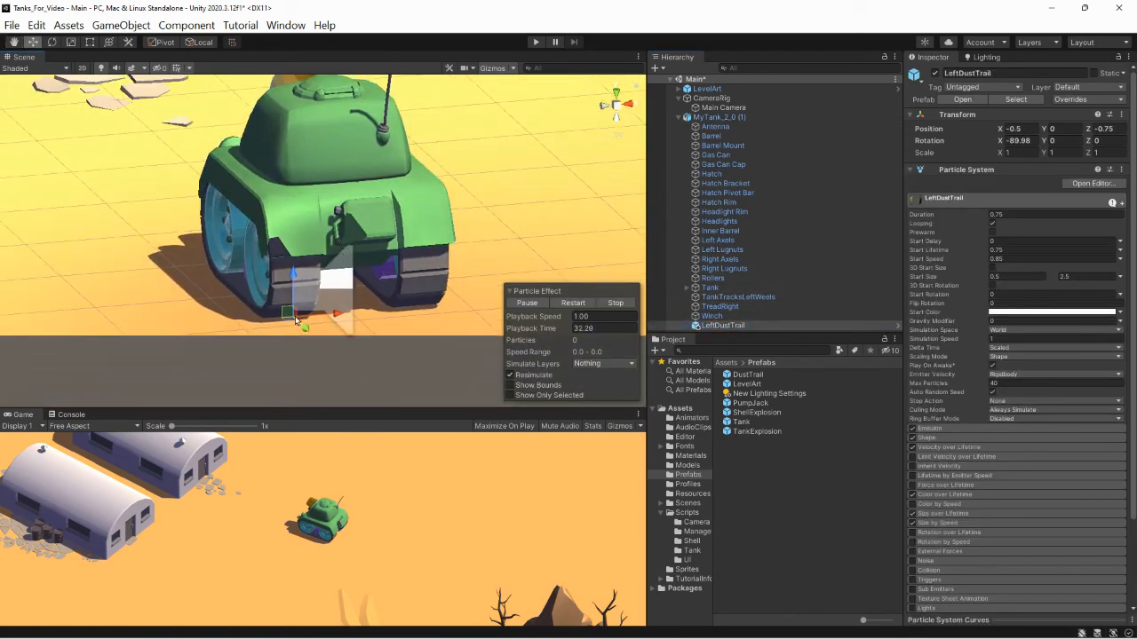
Duplicate LeftDustTrail under the tank and rename the copy RightDustTrail.
click(724, 326)
right_click(734, 329)
click(771, 346)
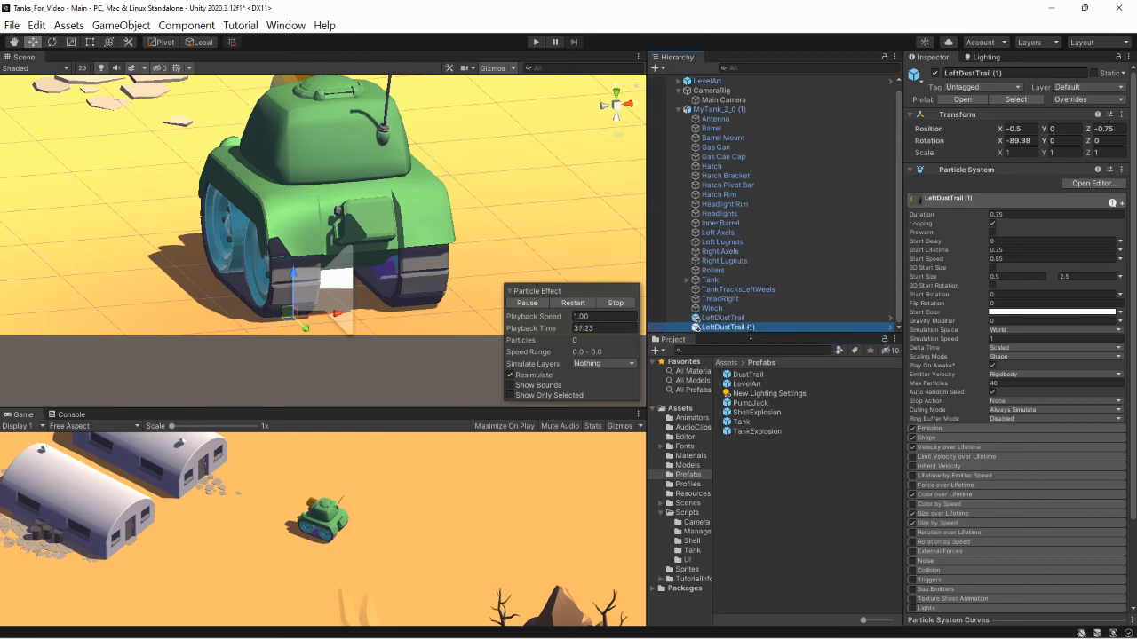
click(1012, 72)
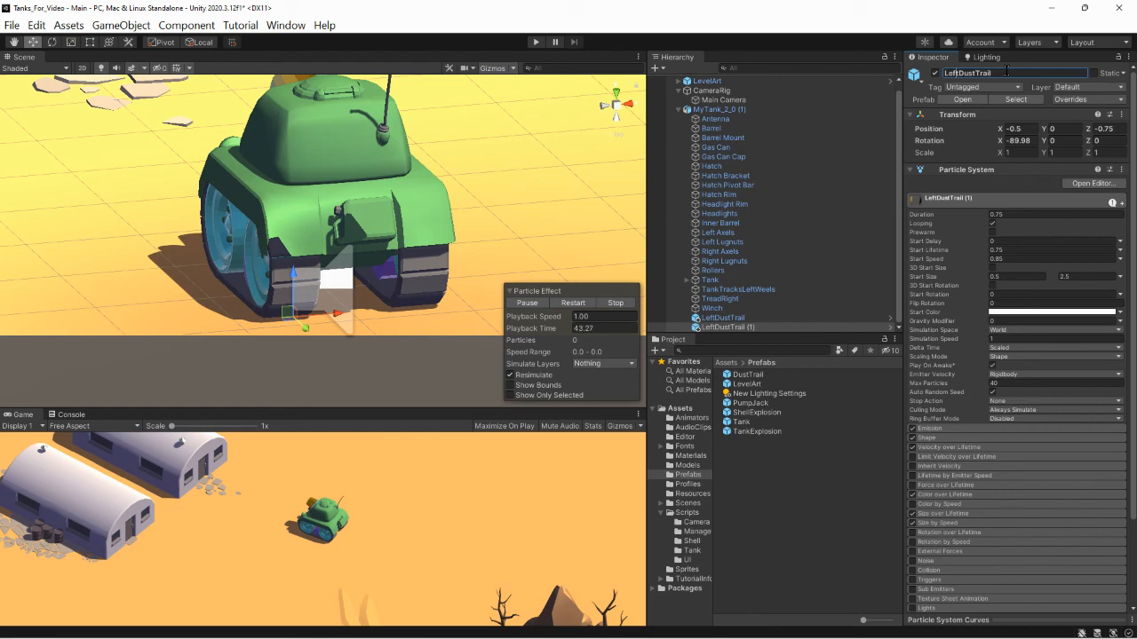
key(BackSpace)
key(BackSpace)
key(BackSpace)
key(BackSpace)
text(Right)
key(Return)
Set RightDustTrail's X position to 0.5 to place it behind the tank's right track.
click(1013, 128)
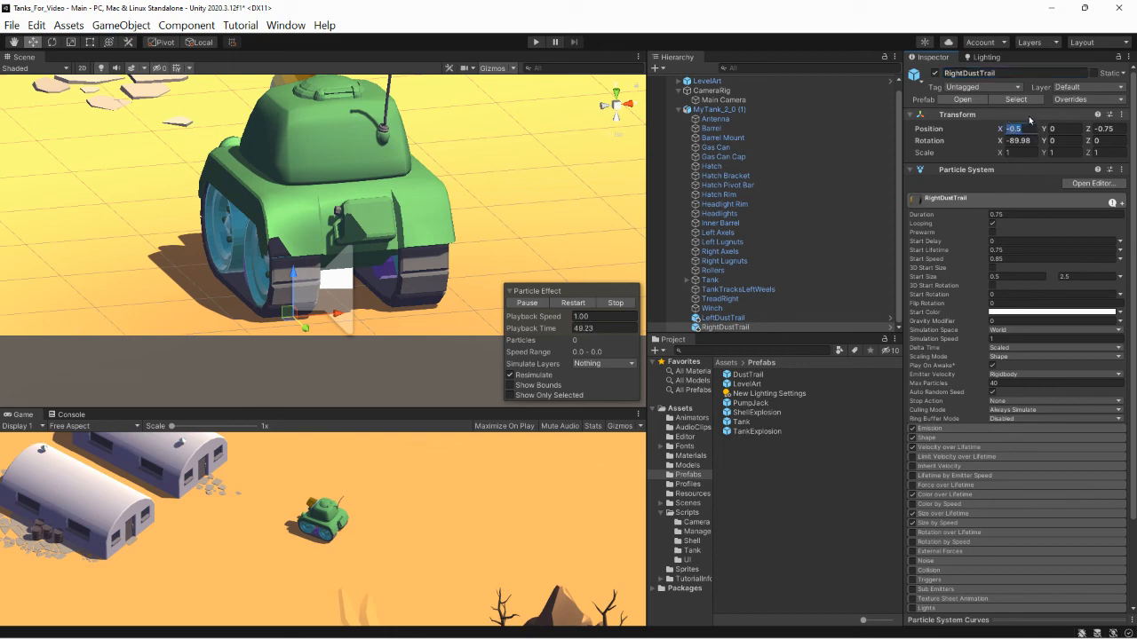
click(1014, 128)
key(BackSpace)
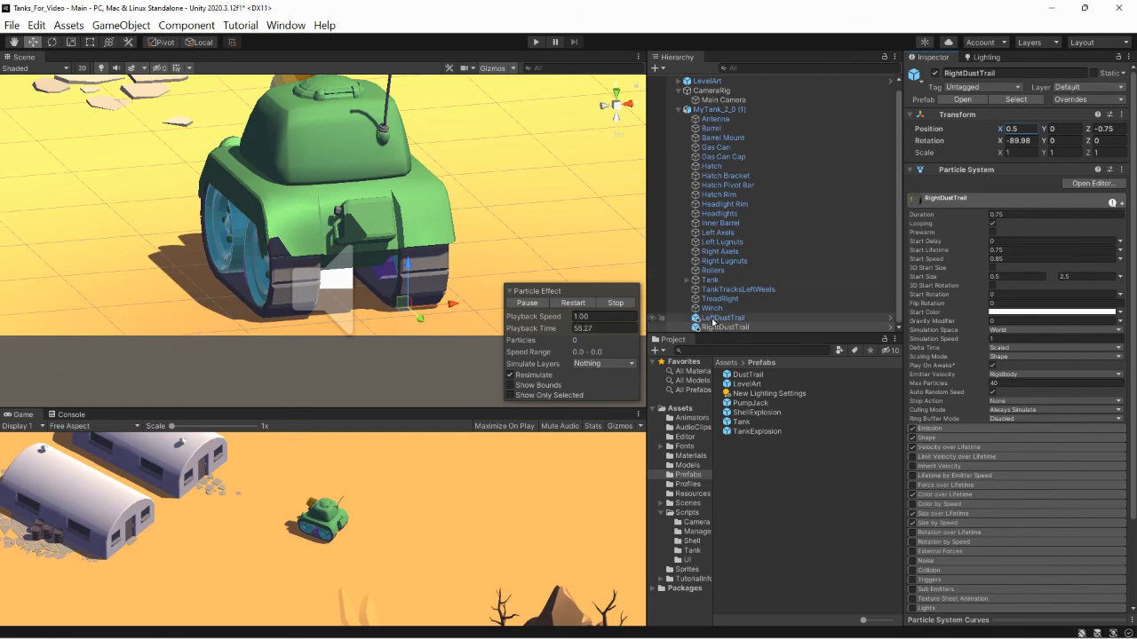
Play-test the scene by driving and turning the tank around the level to check both dust trails, and exit play mode.
click(533, 41)
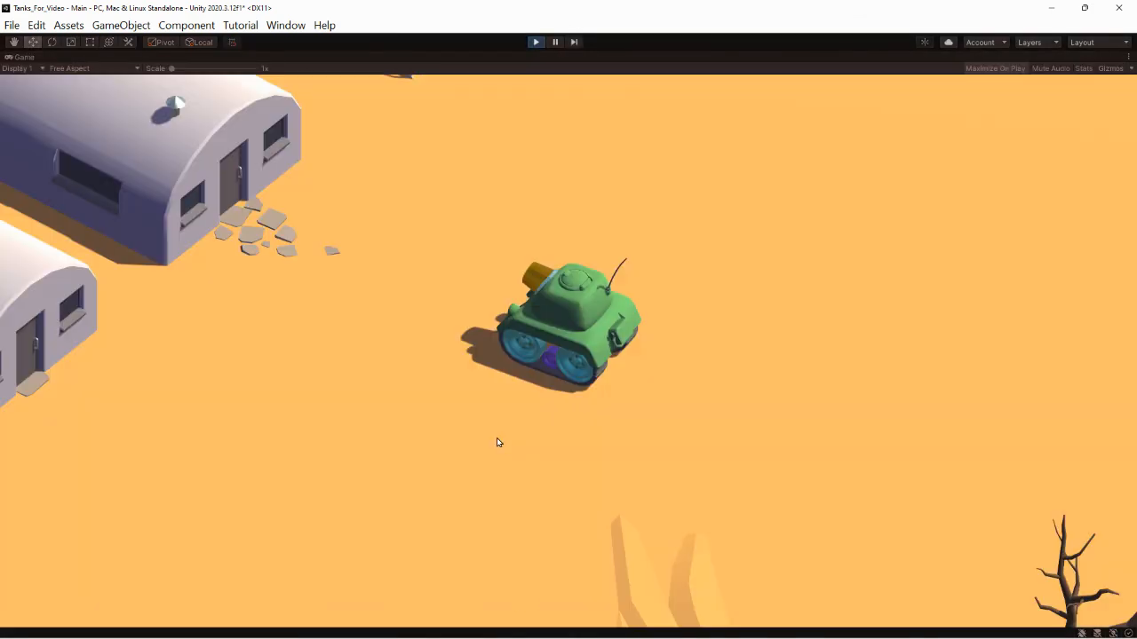
key(w)
key(d)
key(a)
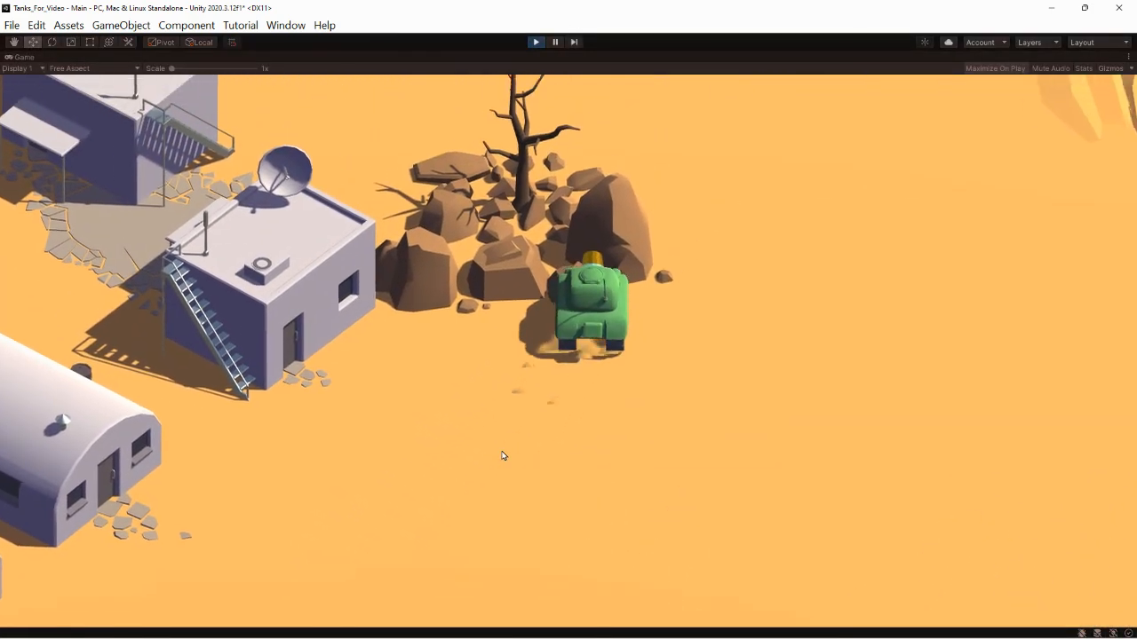
key(s)
key(d)
key(w)
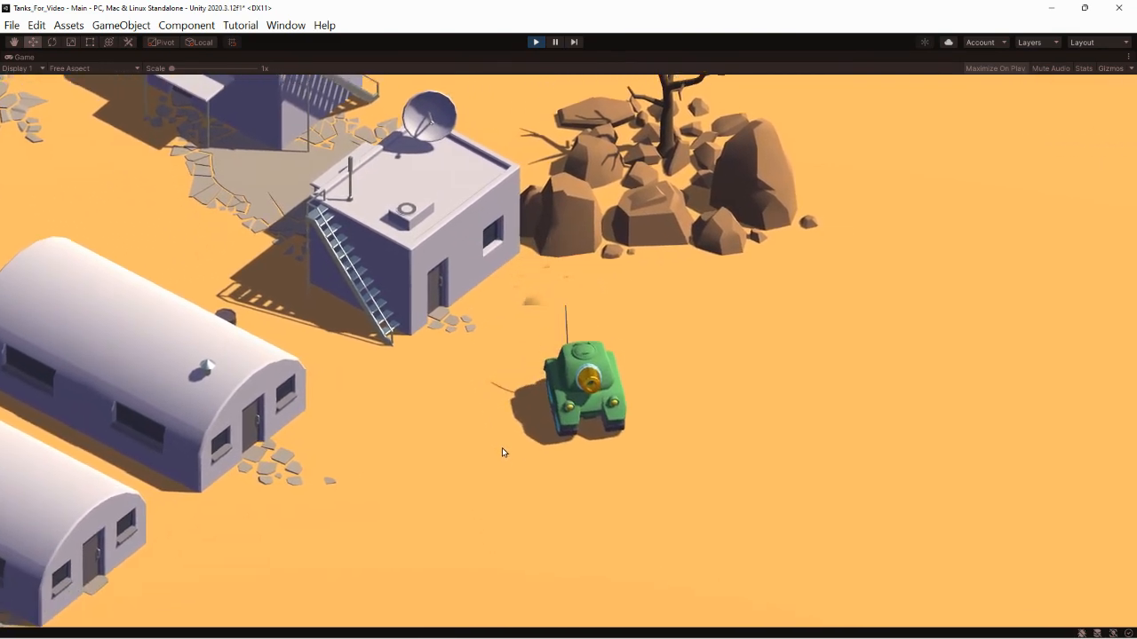
key(a)
key(d)
key(a)
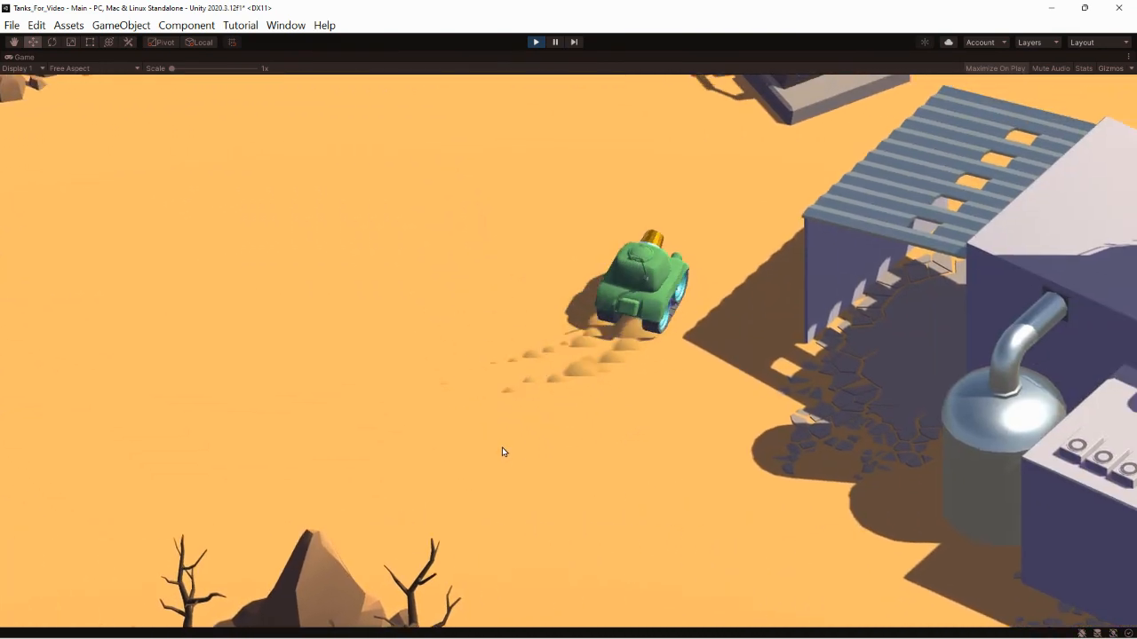
key(d)
key(w)
key(d)
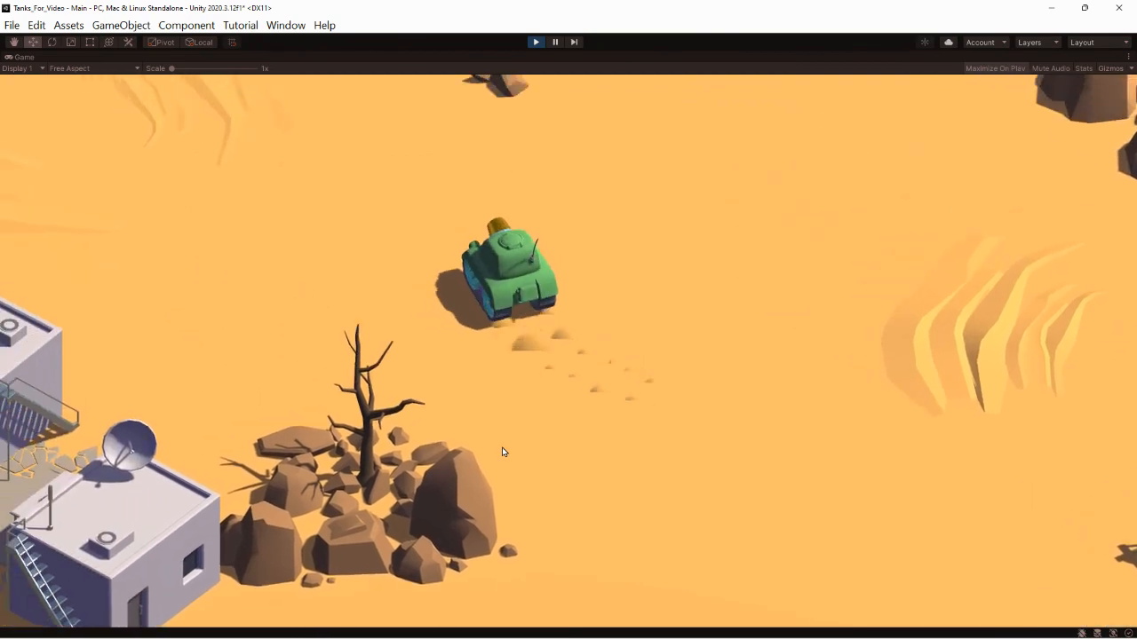
key(a)
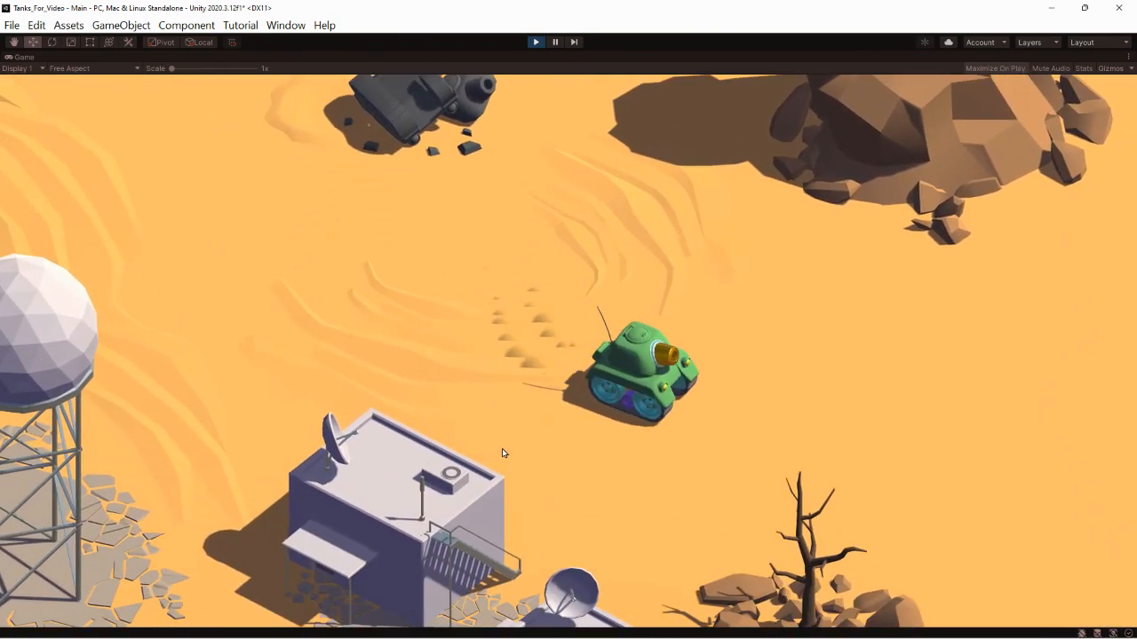
key(d)
key(a)
key(d)
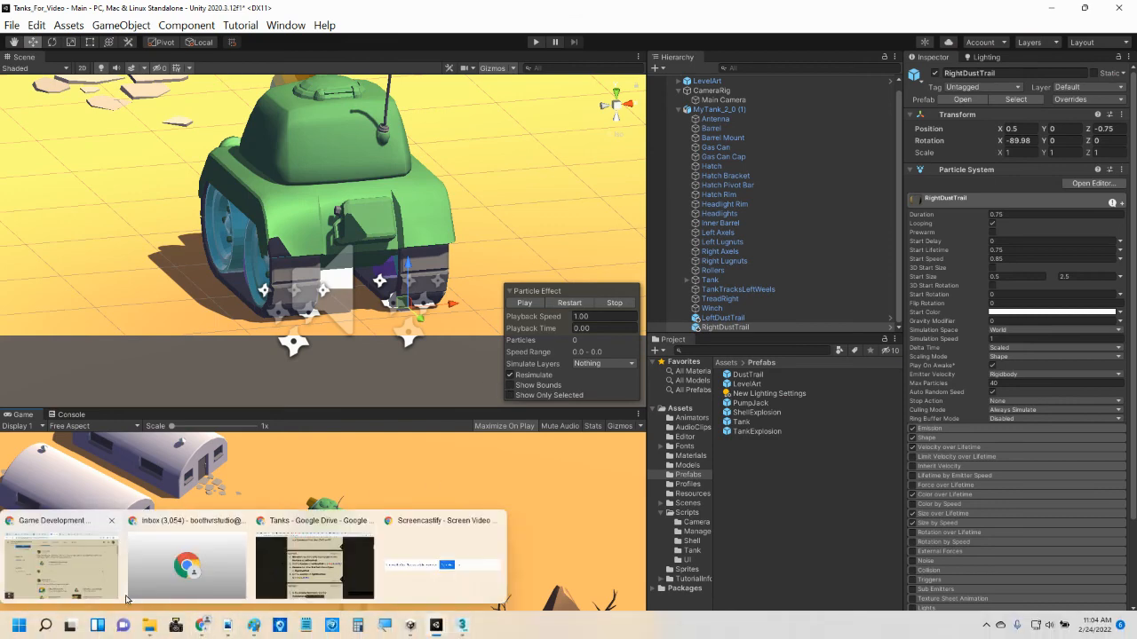
click(59, 587)
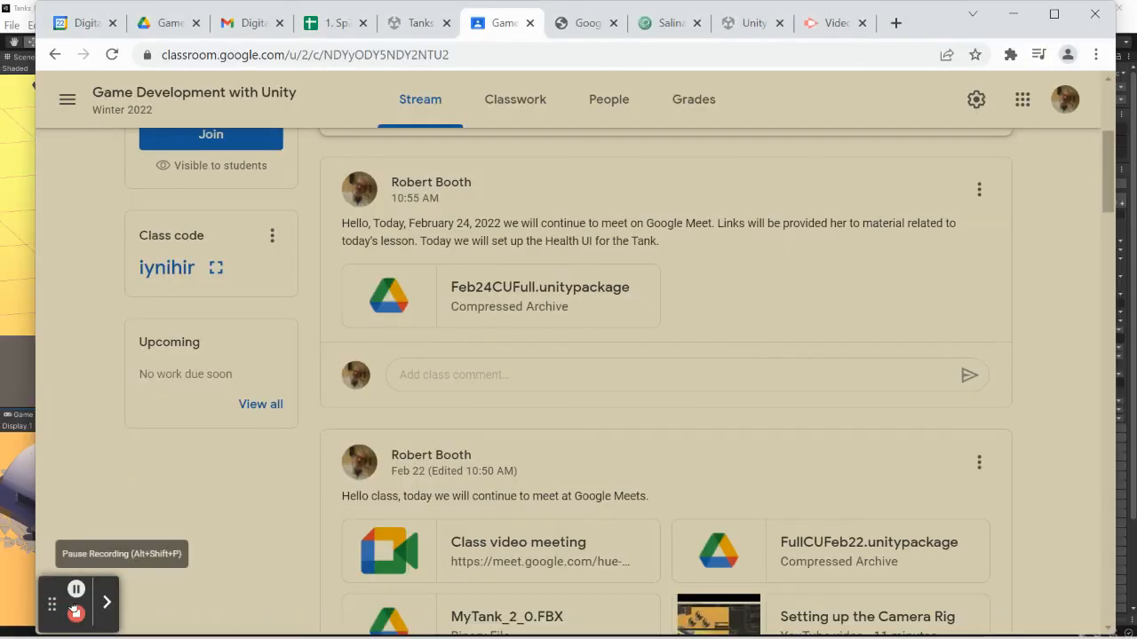